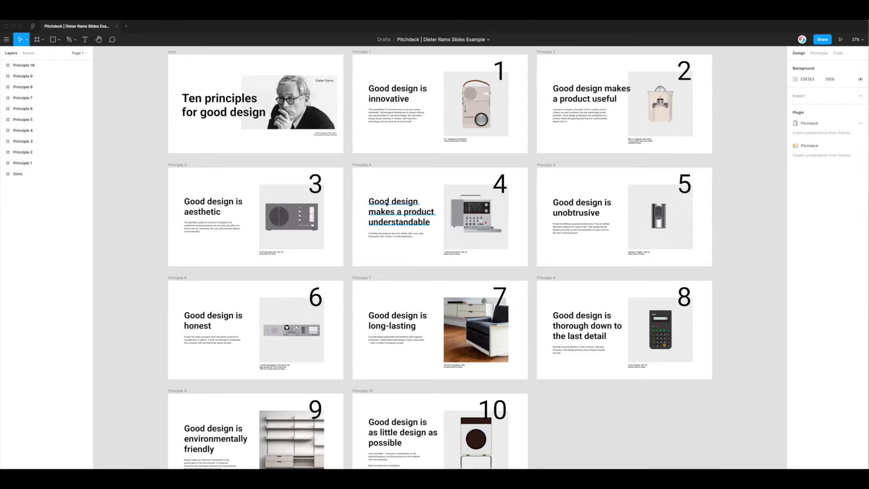
Step: Inspect the Principle 4 heading and body text layers on the slide
click(388, 220)
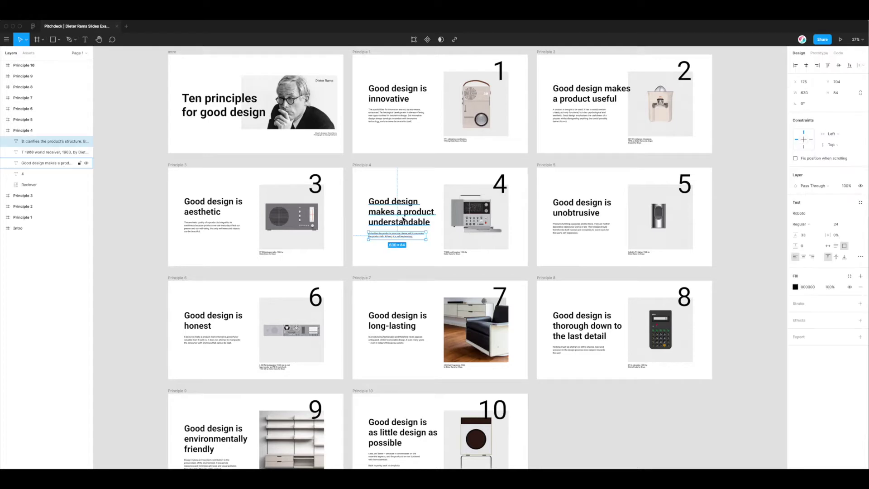
click(398, 234)
click(393, 217)
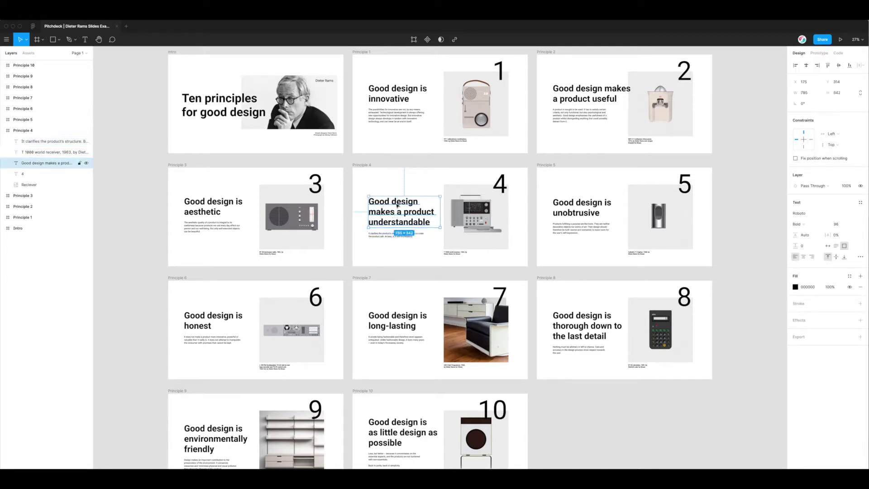
Step: Search Figma Community for 'pitchdeck' to find the installed Pitchdeck Presentation Studio plugin
click(530, 211)
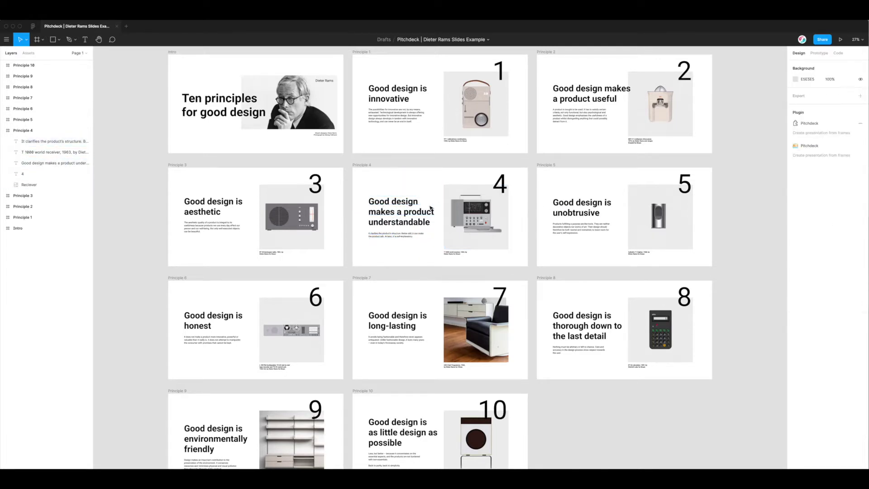
click(33, 27)
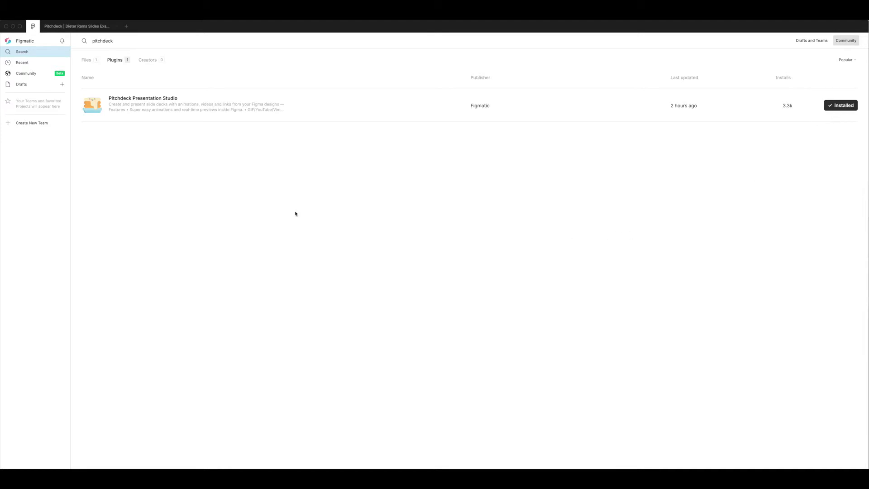
click(89, 27)
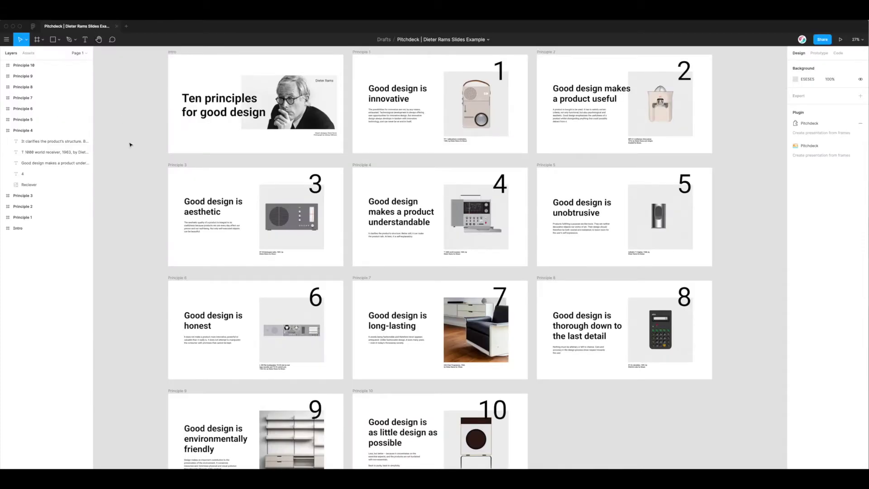
Step: Scroll the Dieter Rams slides canvas to review all eleven slide frames
scroll(130, 145, up, 1)
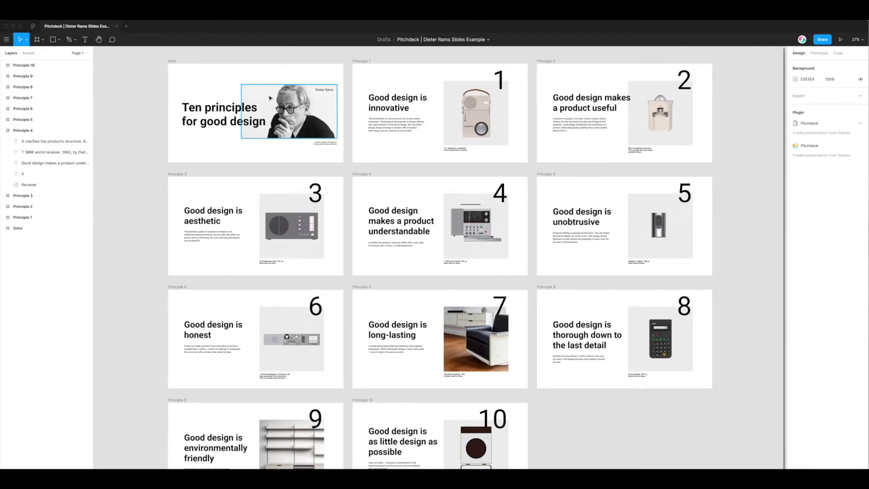
scroll(348, 99, down, 1)
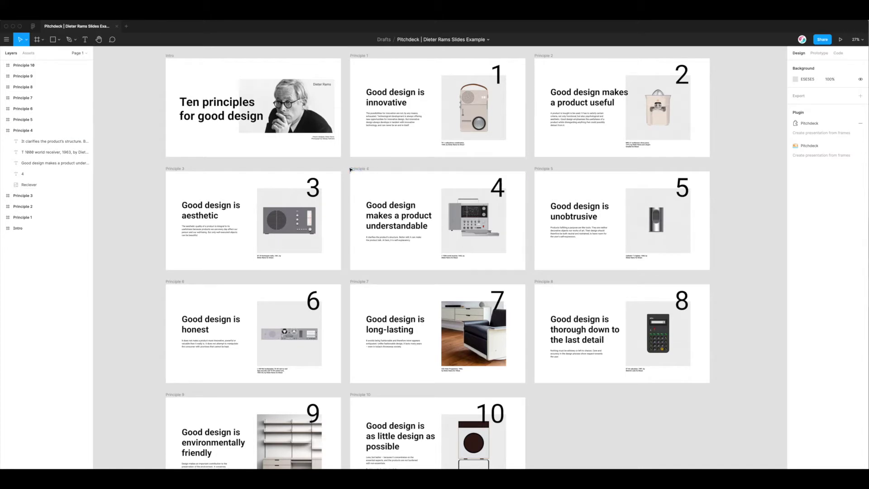
scroll(345, 169, down, 1)
scroll(346, 169, up, 1)
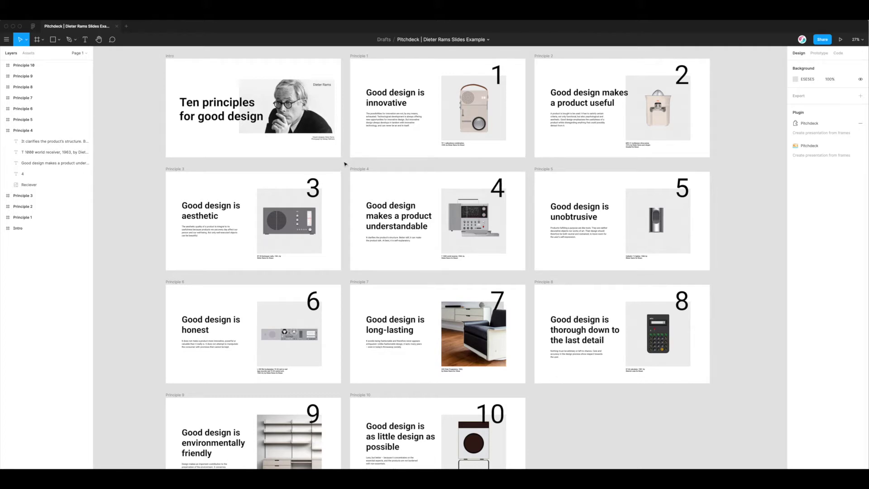
Step: Launch Pitchdeck Presentation Studio from the canvas Plugins menu
right_click(346, 164)
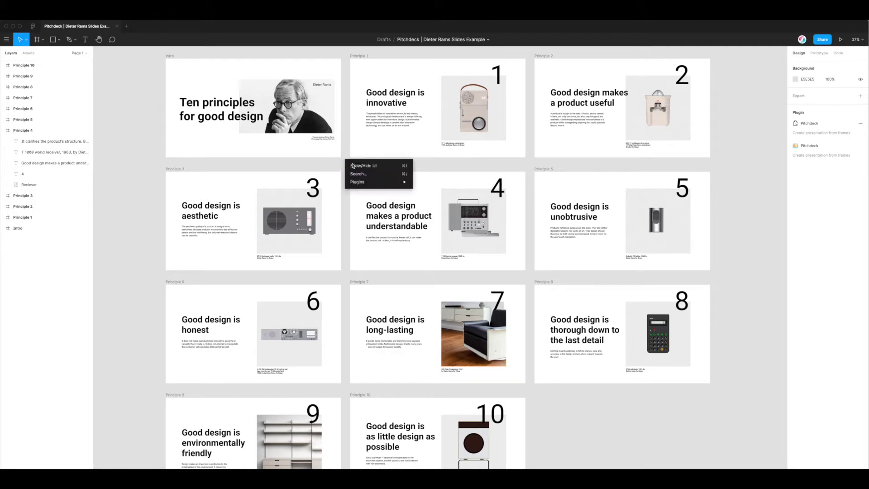
mouse_move(368, 182)
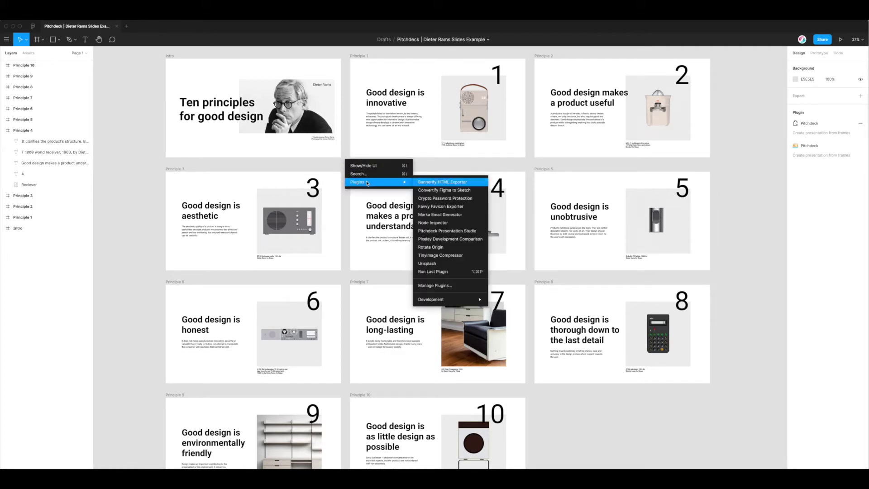
click(451, 234)
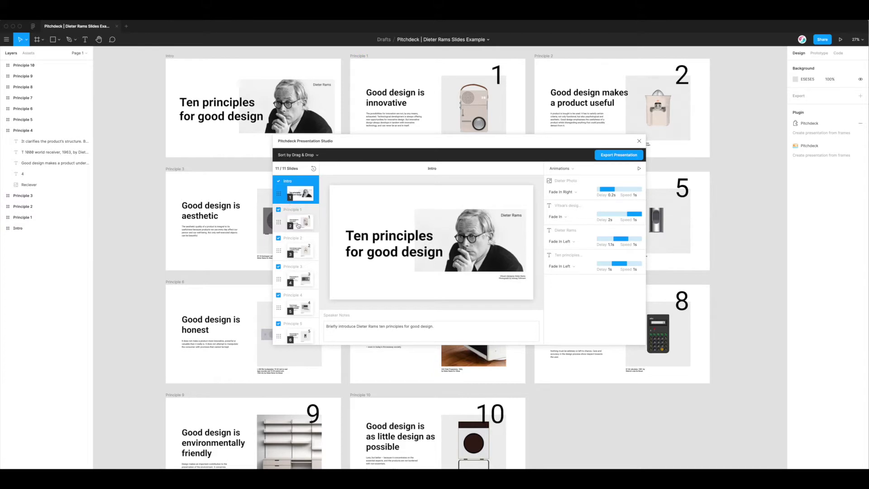
Step: Preview the Principle 1, 2 and 3 slides and review the Principle 3 speaker notes
scroll(300, 225, down, 1)
click(299, 206)
click(300, 235)
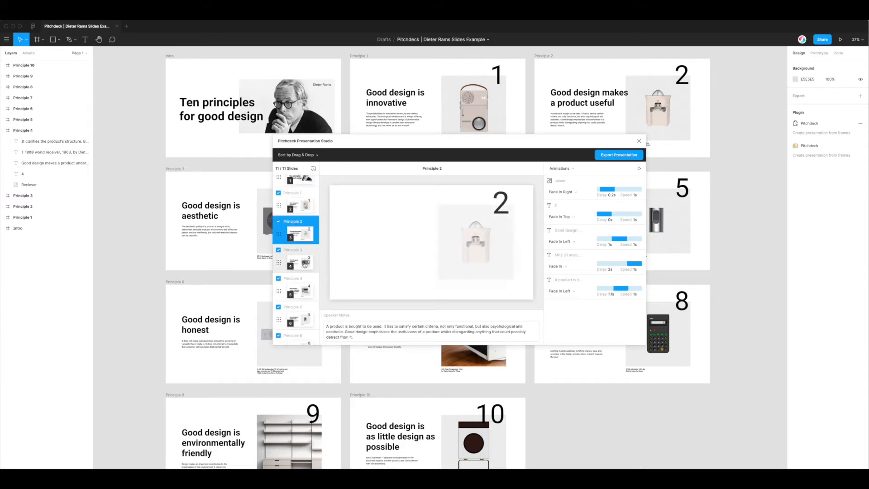
click(304, 264)
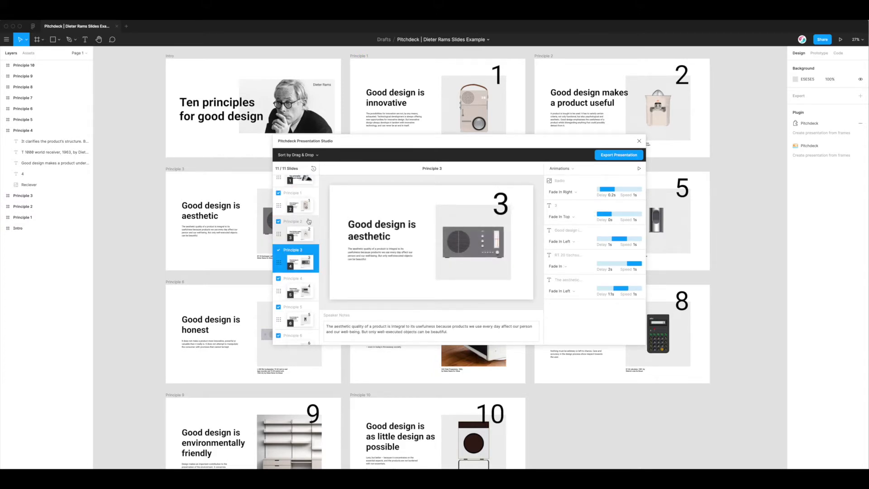
scroll(303, 197, up, 1)
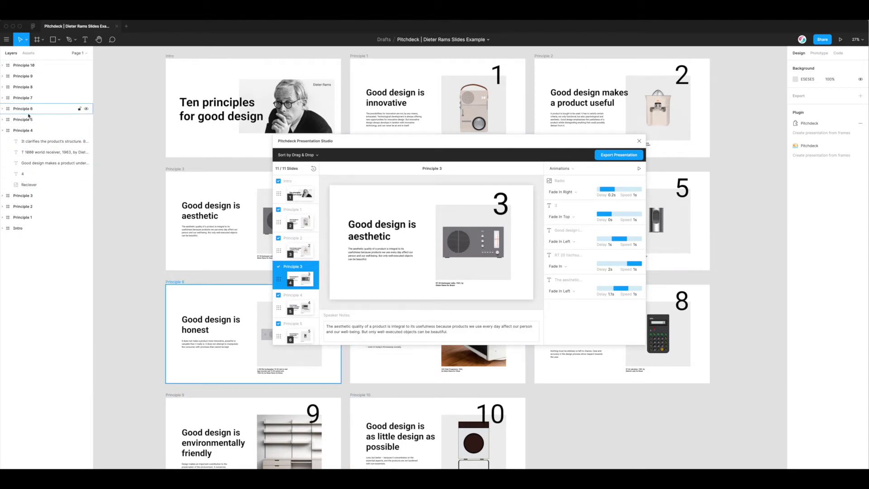
drag(393, 154, 386, 144)
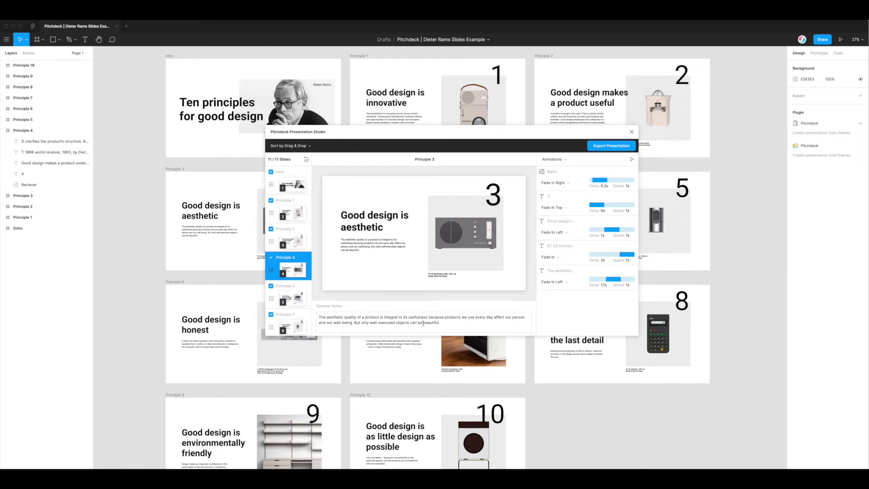
click(440, 323)
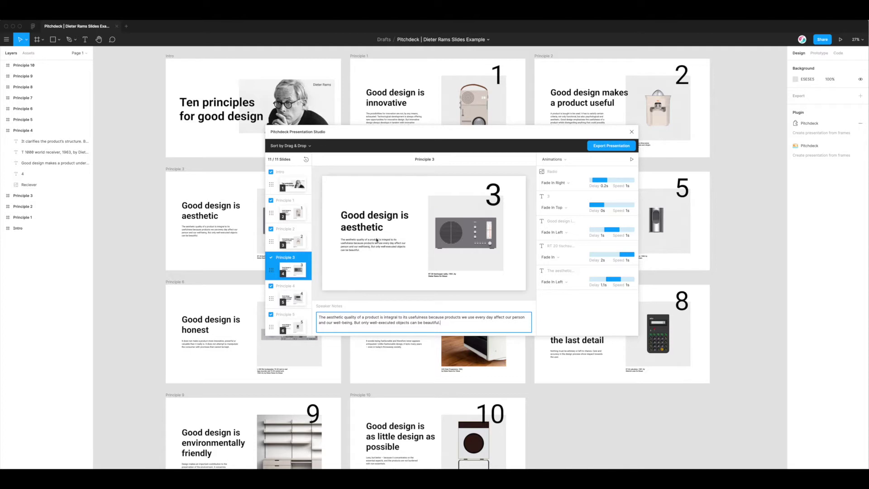
drag(462, 130, 446, 125)
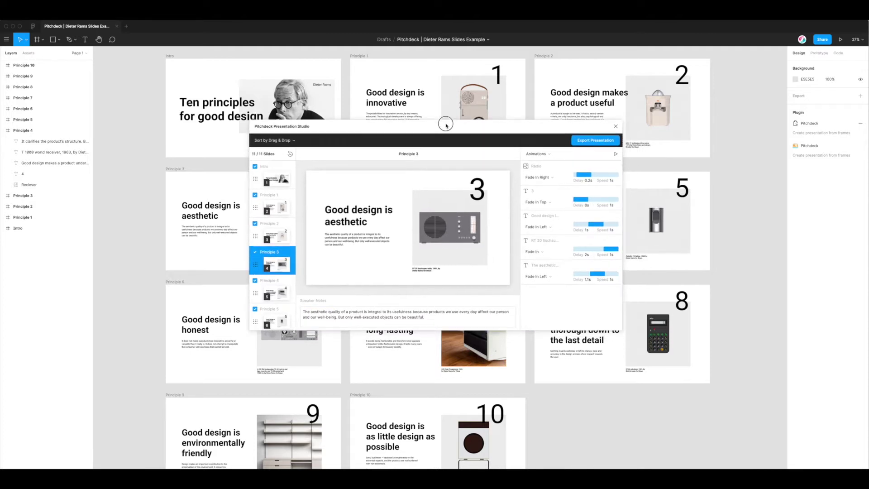
Step: Click back through the Intro, Principle 1 and Principle 2 previews, then open the export options
click(287, 209)
click(276, 179)
click(279, 210)
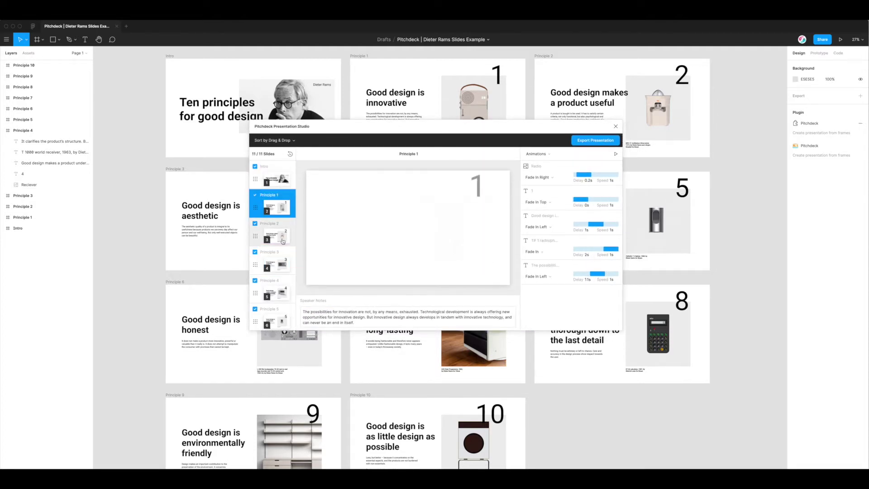
click(283, 241)
scroll(279, 203, down, 1)
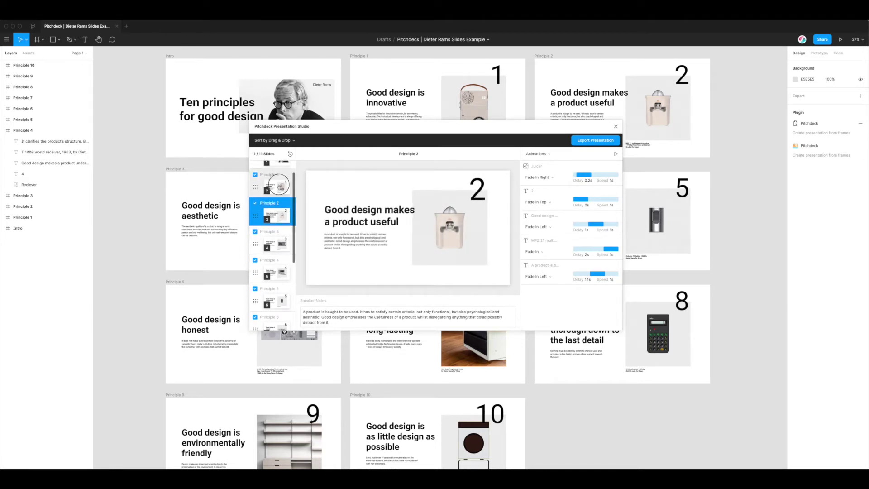
click(279, 186)
scroll(277, 190, up, 1)
click(277, 179)
drag(427, 129, 421, 138)
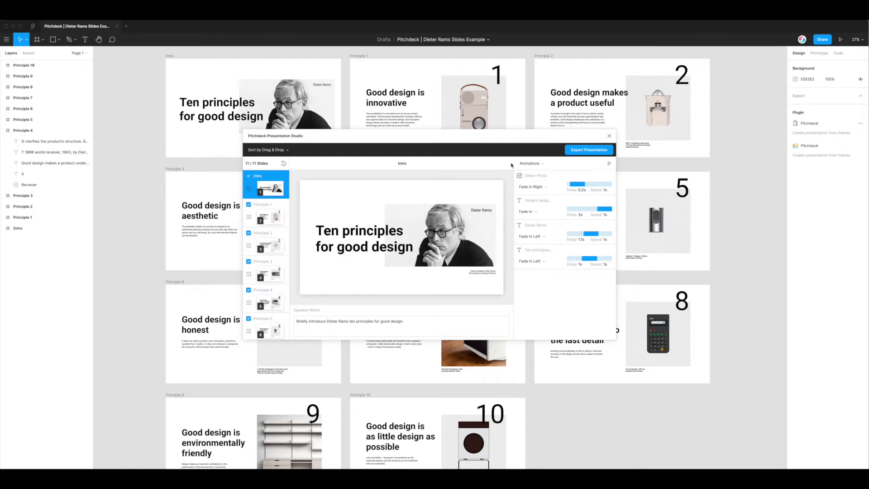
click(589, 152)
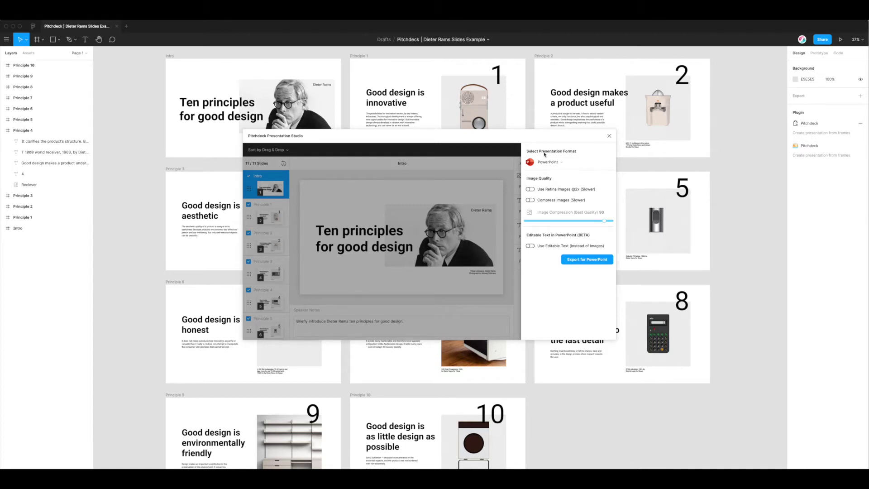
Step: Try Pitchdeck URL, PDF, PowerPoint and Google Slides formats before settling on Keynote
click(564, 163)
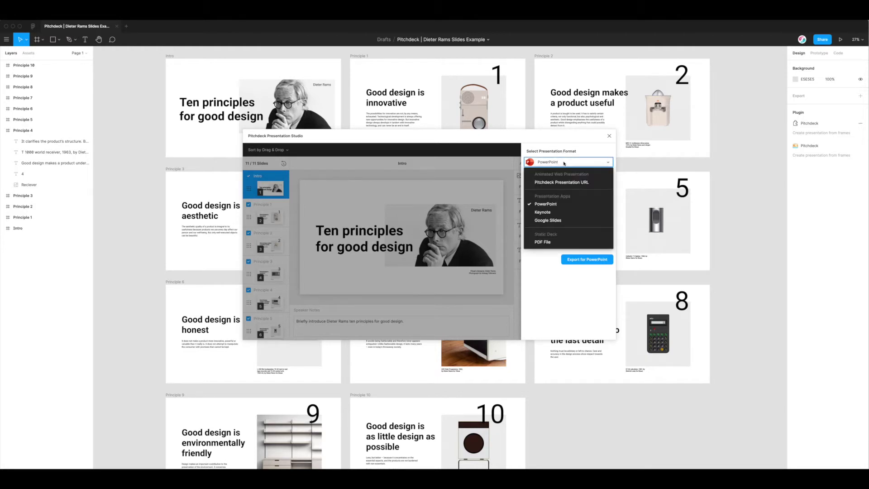
click(548, 182)
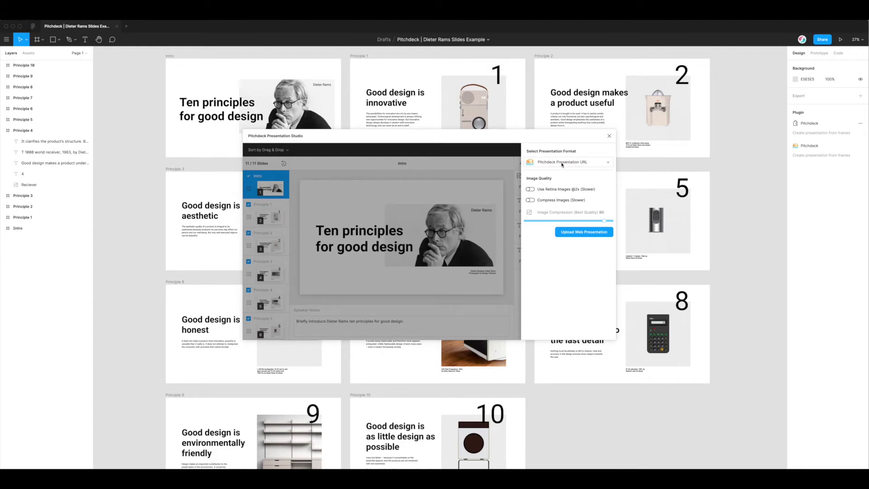
click(565, 163)
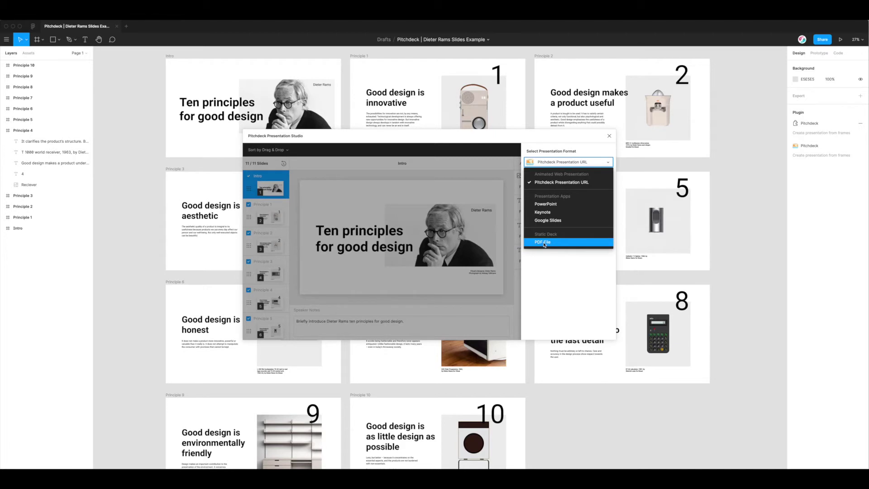
click(544, 244)
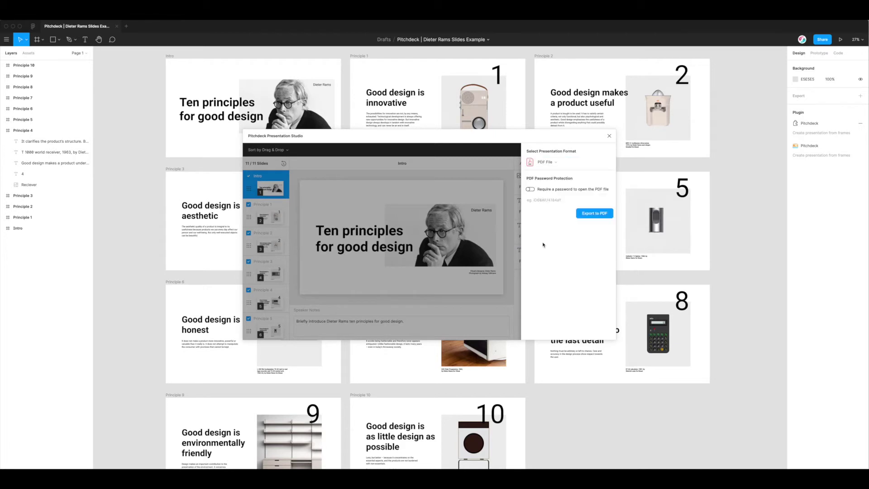
click(550, 162)
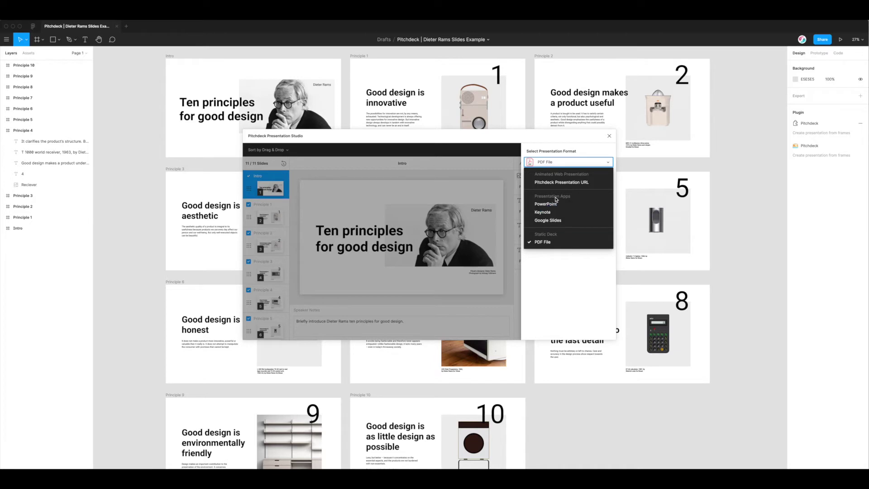
click(546, 204)
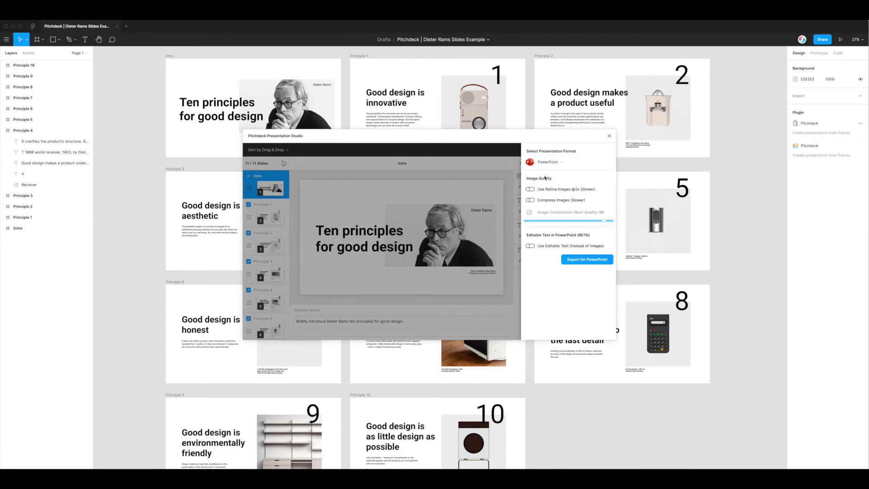
click(562, 162)
click(542, 218)
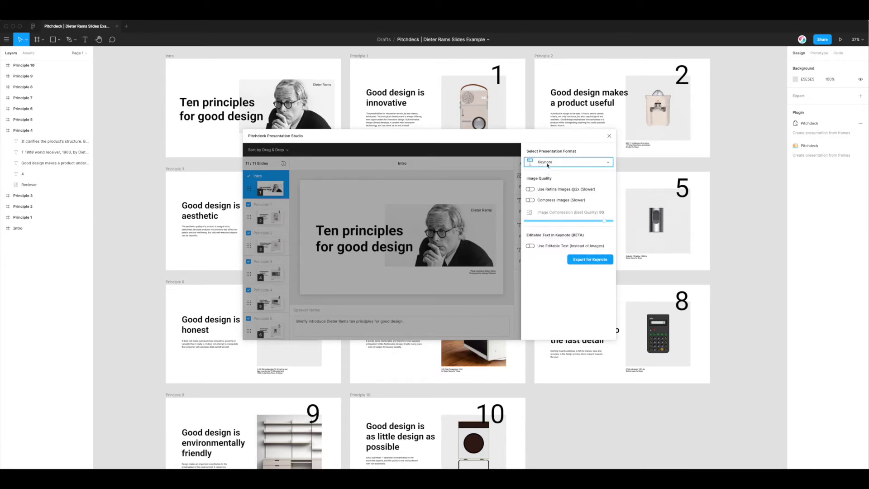
click(549, 163)
click(543, 221)
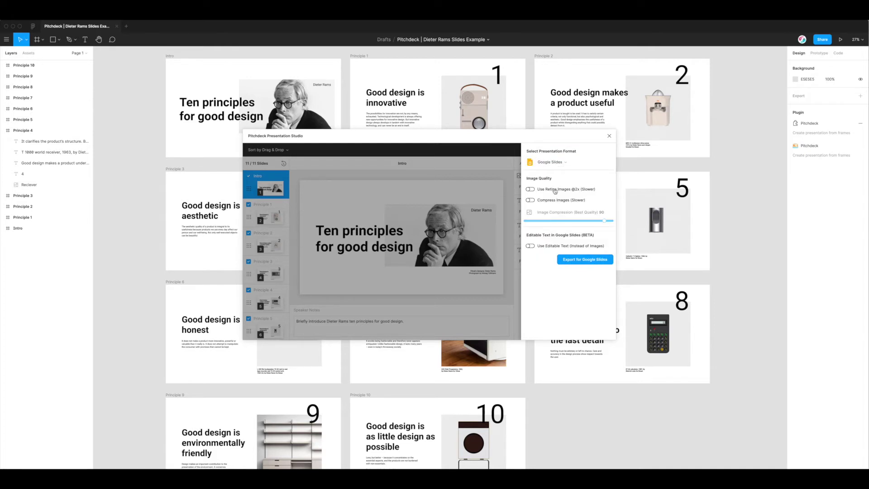
click(552, 162)
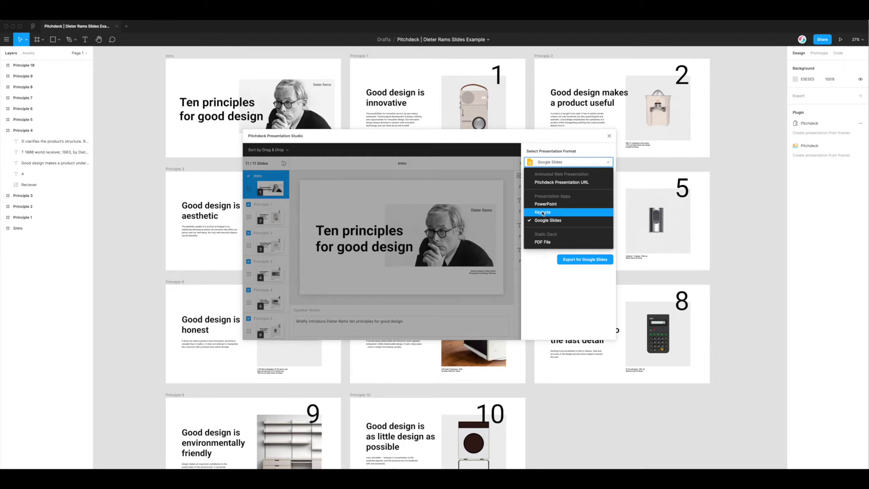
click(543, 212)
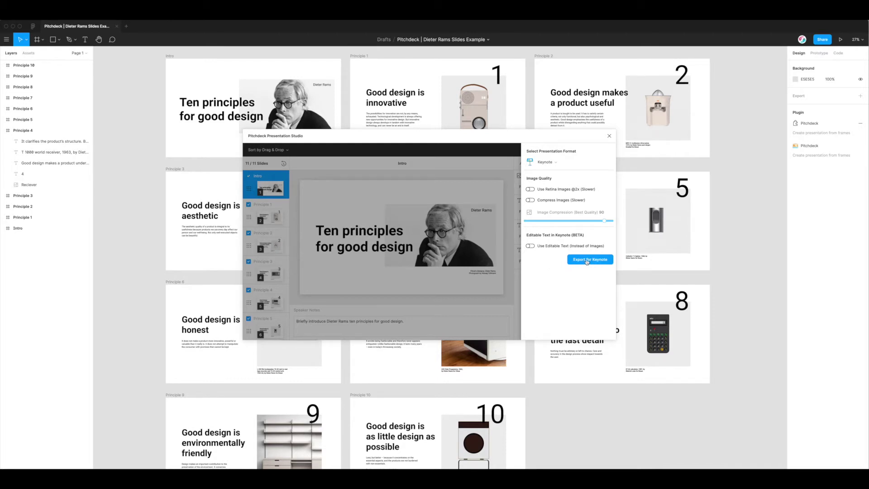
Step: Reconfirm Keynote, run Export for Keynote, and save the file to the Desktop
click(548, 163)
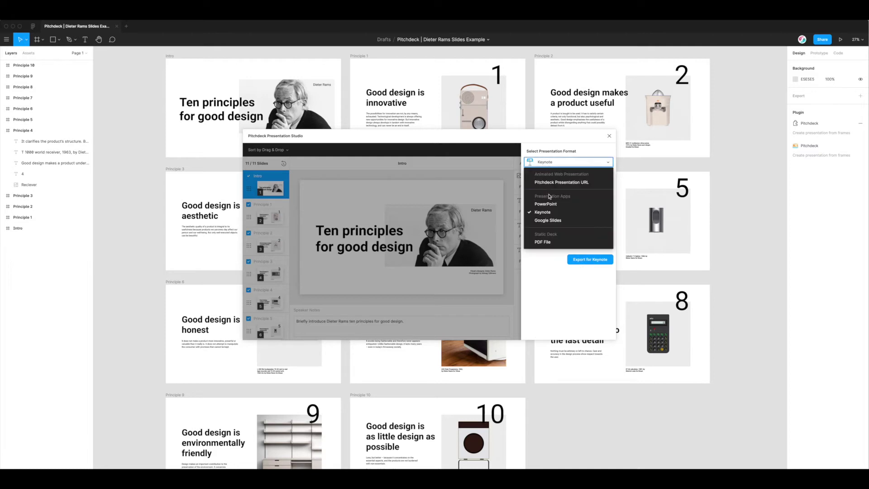
click(546, 211)
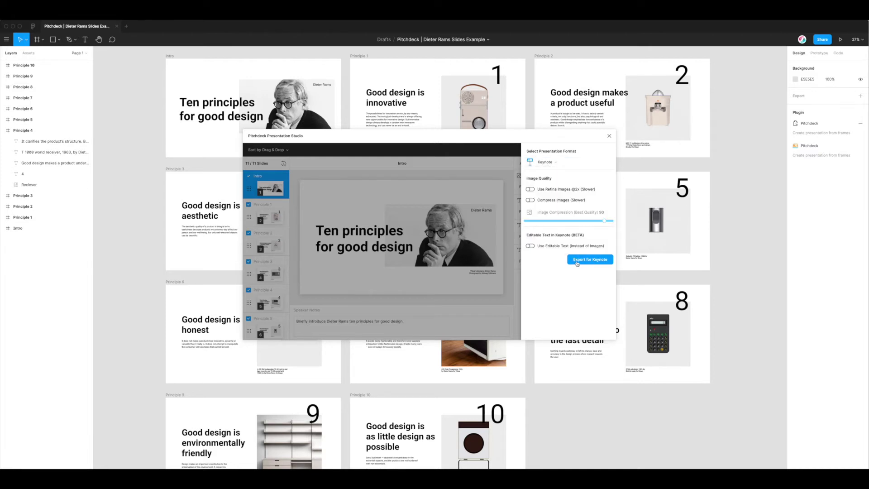
click(584, 261)
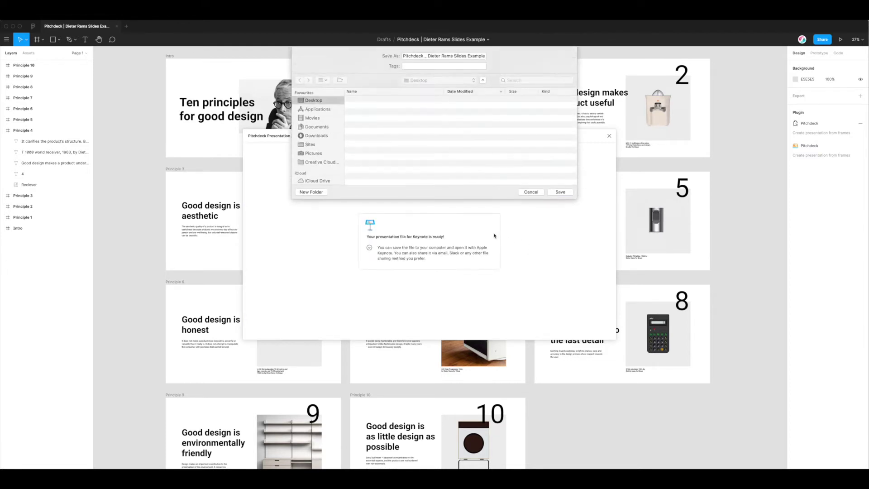
click(561, 191)
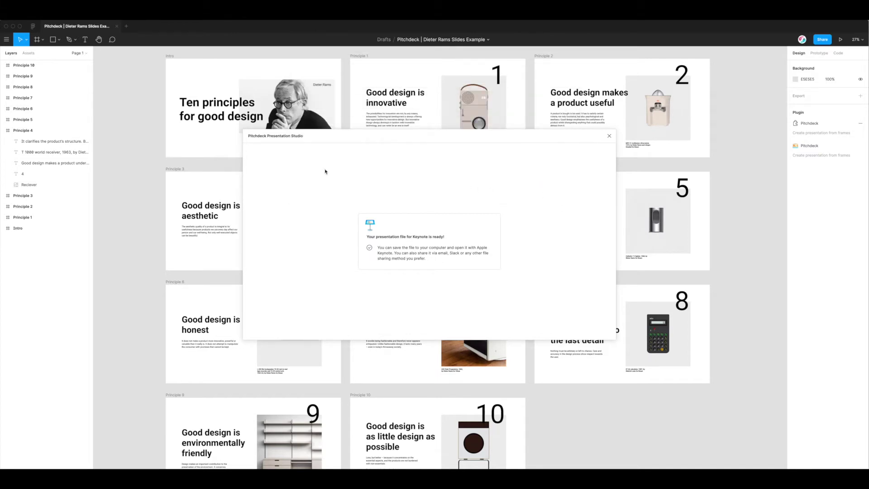
Step: Open the exported Pitchdeck Dieter Rams .pptx from the Desktop in Keynote
click(244, 467)
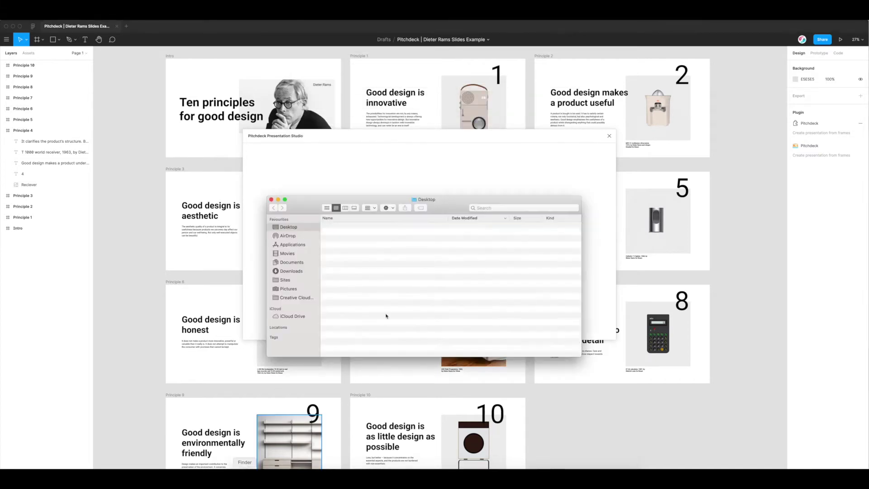
click(365, 226)
right_click(363, 226)
mouse_move(401, 235)
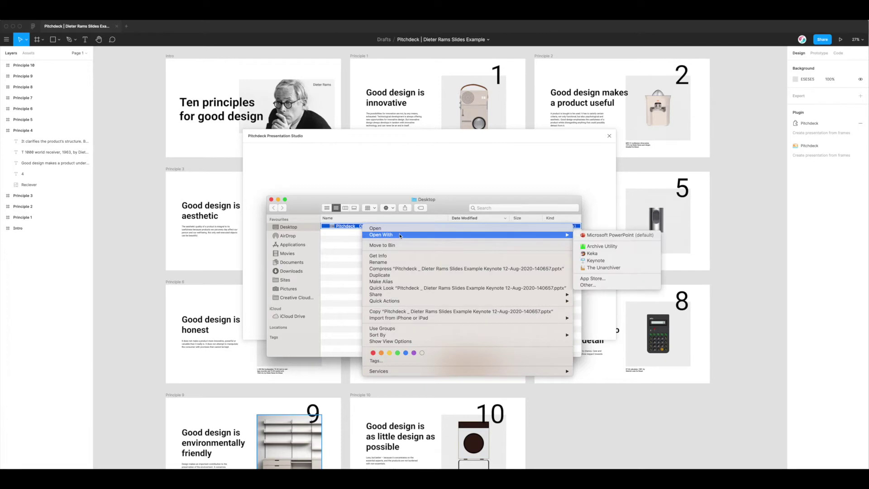
click(595, 262)
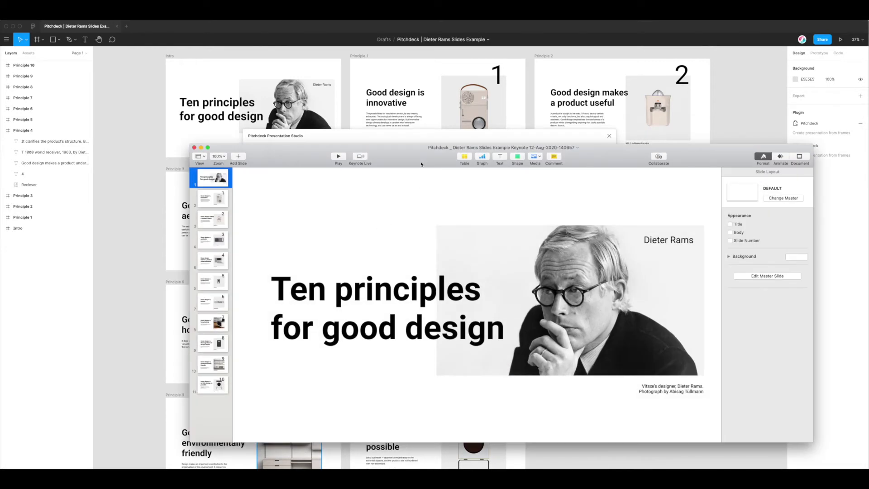
Step: On the first slide, drag the Dieter Rams photo, title and label to test they move independently
drag(421, 164, 325, 85)
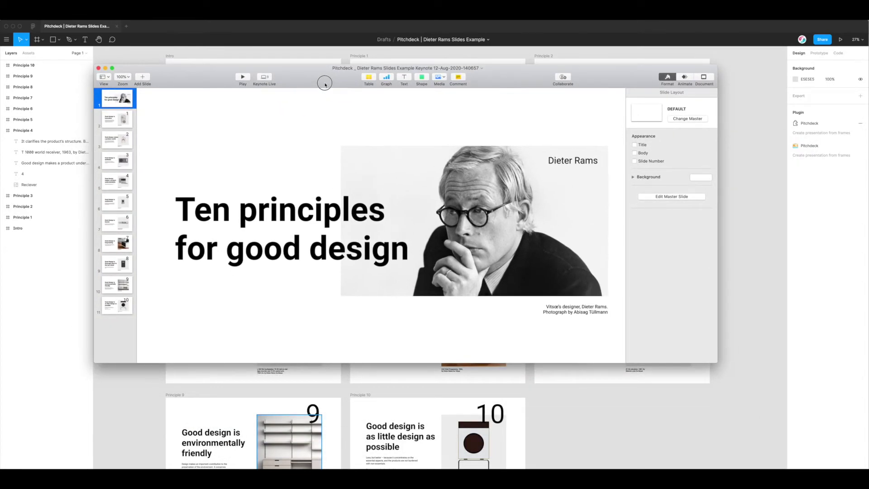
click(471, 192)
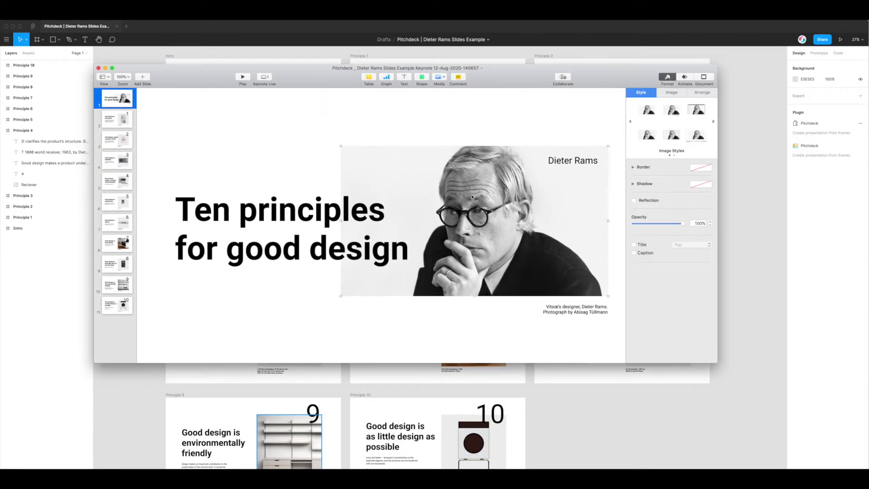
drag(472, 197, 374, 165)
key(ctrl+z)
drag(325, 215, 315, 183)
drag(590, 159, 590, 159)
Step: On the 'Good design makes a product useful' slide, select and nudge the title and body separately
click(119, 139)
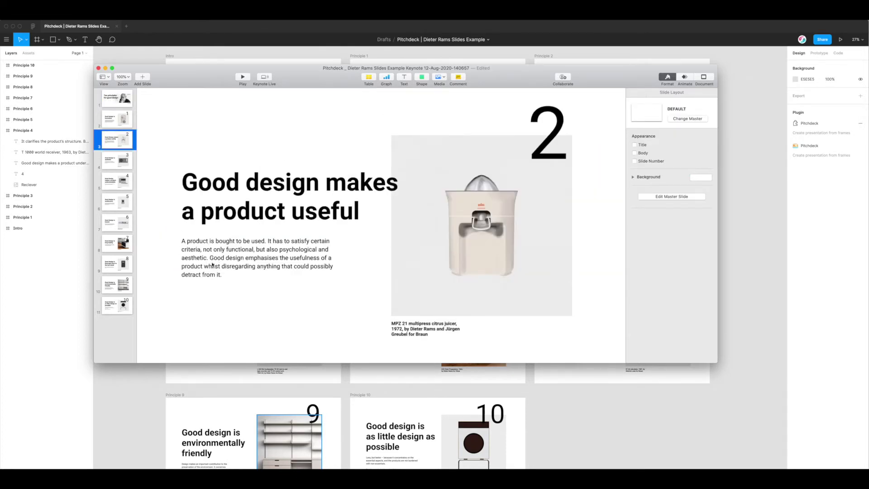
click(262, 240)
drag(262, 223, 260, 202)
drag(272, 258, 273, 259)
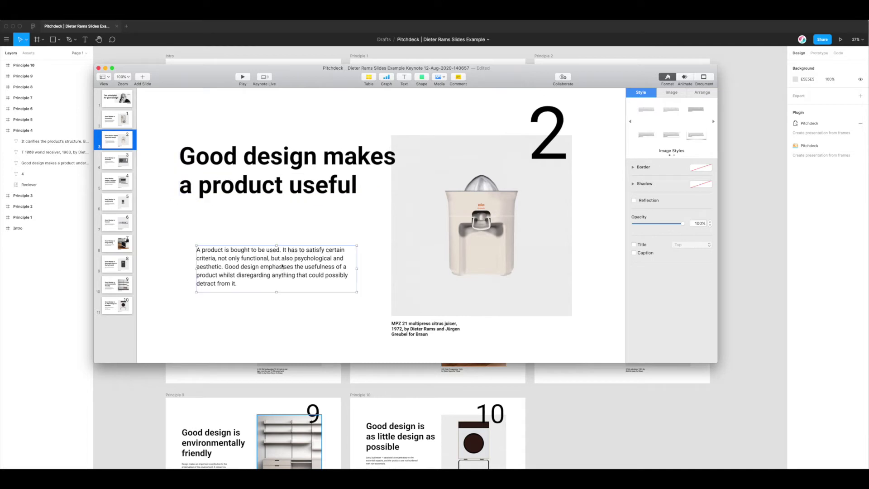
key(super+z)
click(277, 258)
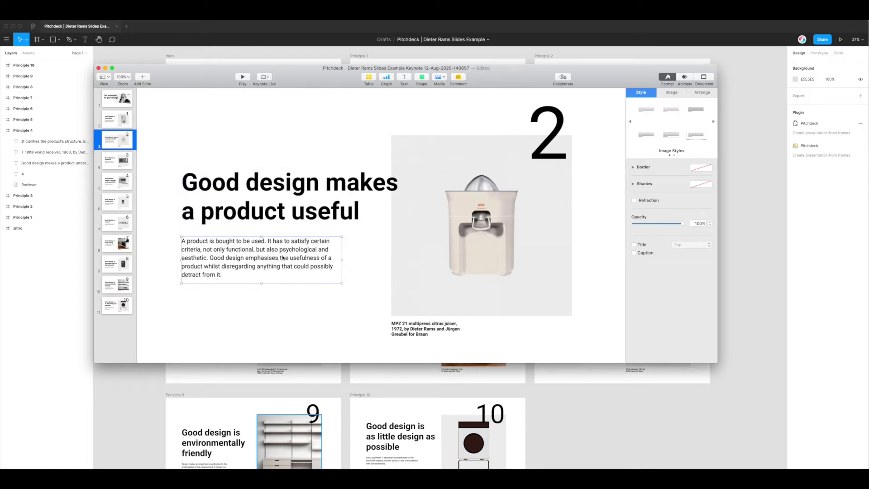
click(303, 218)
click(286, 254)
key(Tab)
click(298, 264)
click(308, 186)
Step: Move and edit the title text box, then undo the changes to restore it
drag(281, 184, 259, 171)
double_click(278, 176)
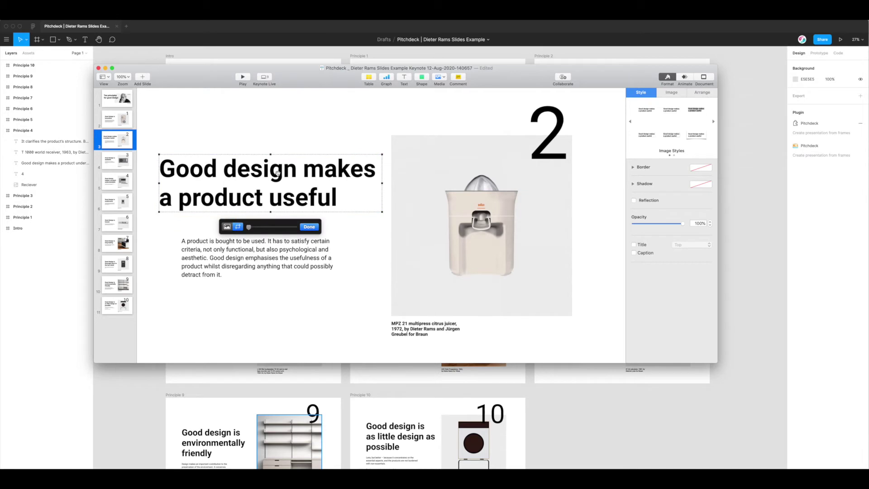
drag(250, 227, 295, 227)
key(super+z)
click(253, 216)
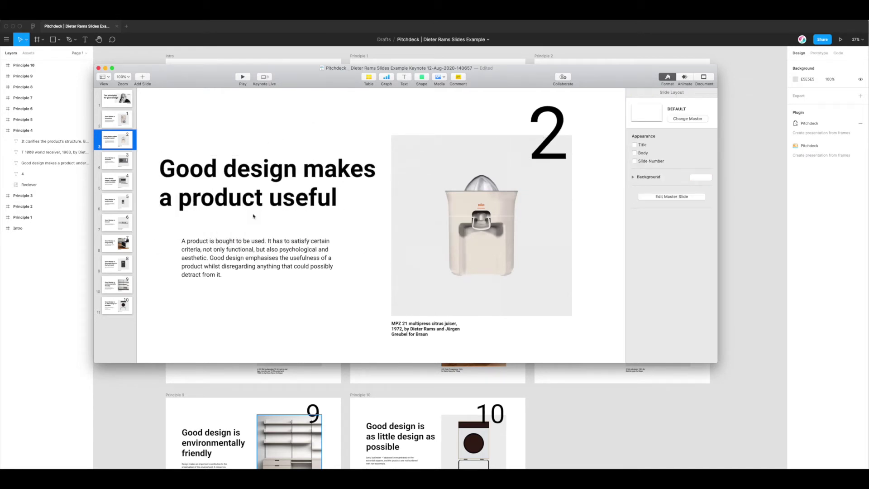
key(super+z)
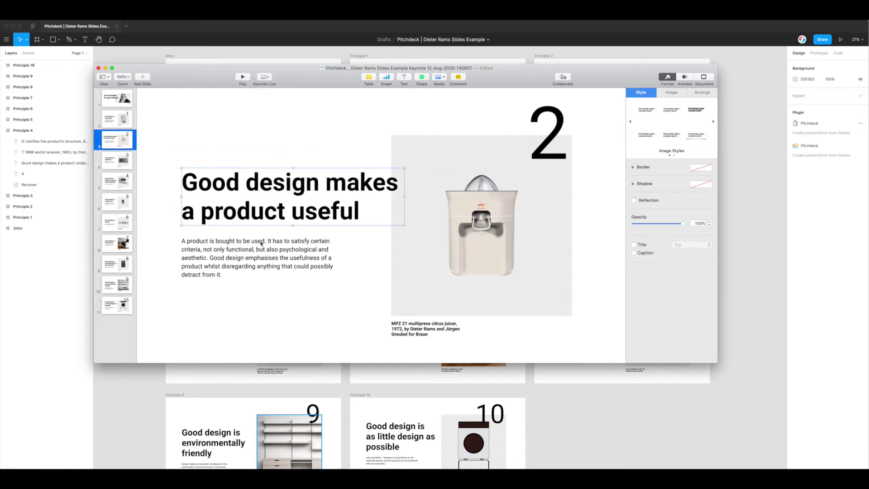
Step: Test the juicer photo and big 2 numeral as separate objects, then close Keynote
click(312, 261)
click(319, 210)
drag(544, 139, 566, 134)
key(super+z)
key(super+z)
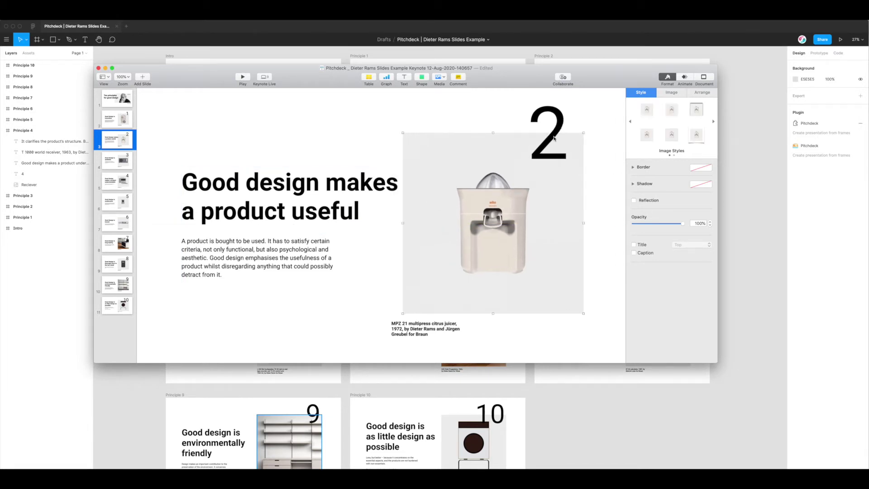
click(560, 126)
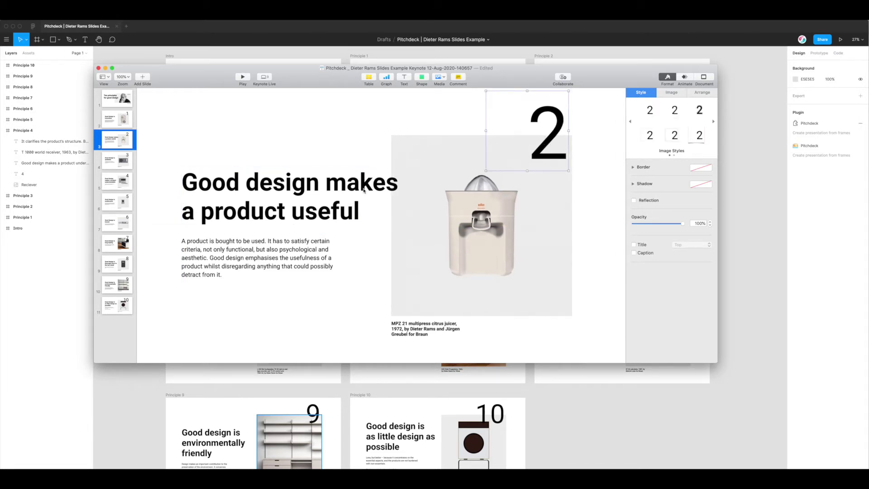
click(332, 189)
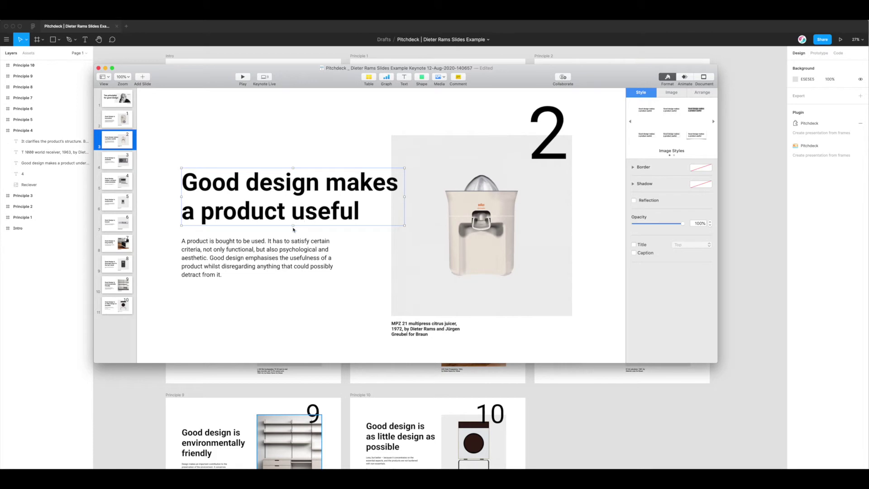
click(303, 248)
drag(303, 84, 368, 143)
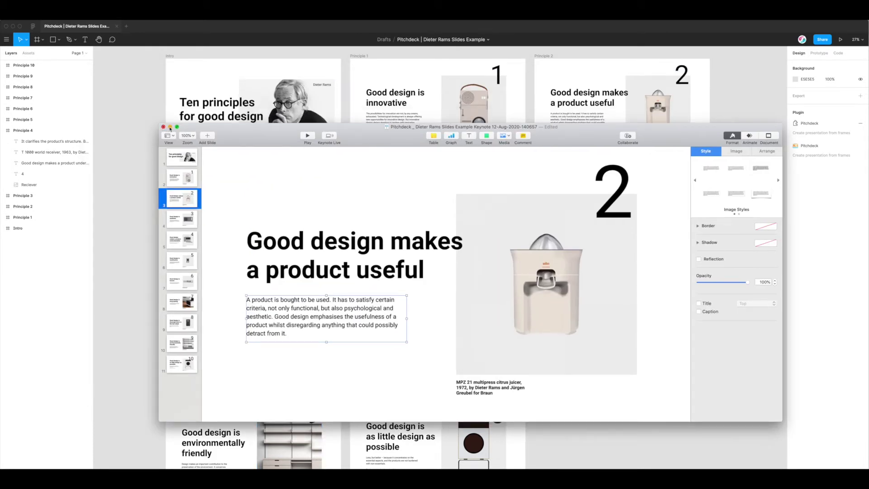
click(329, 251)
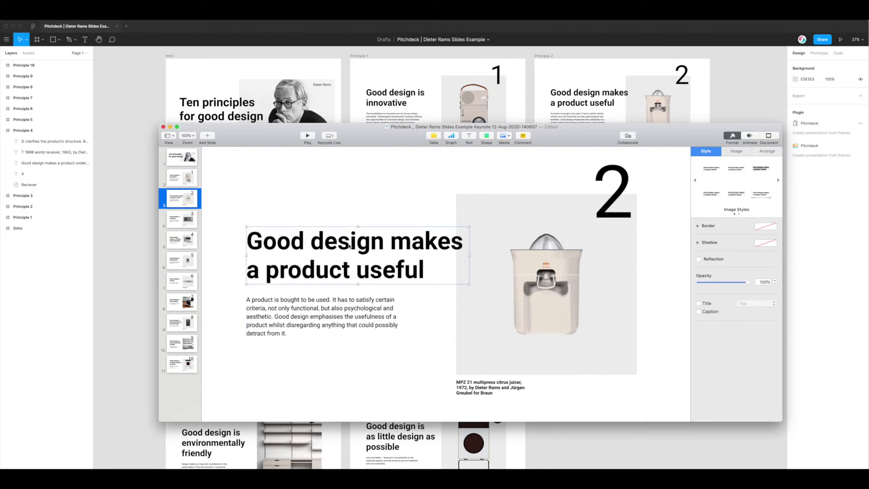
click(357, 295)
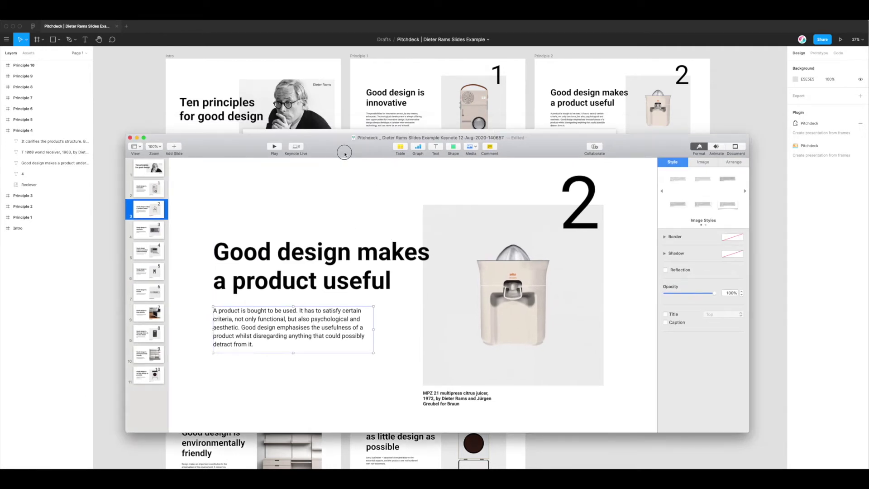
click(136, 138)
Step: Close the Desktop Finder window and the Pitchdeck export window
click(386, 204)
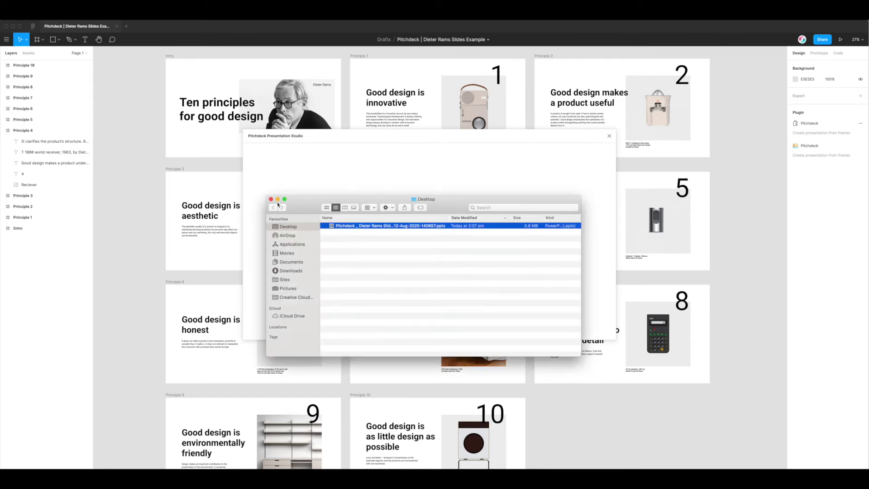
click(271, 199)
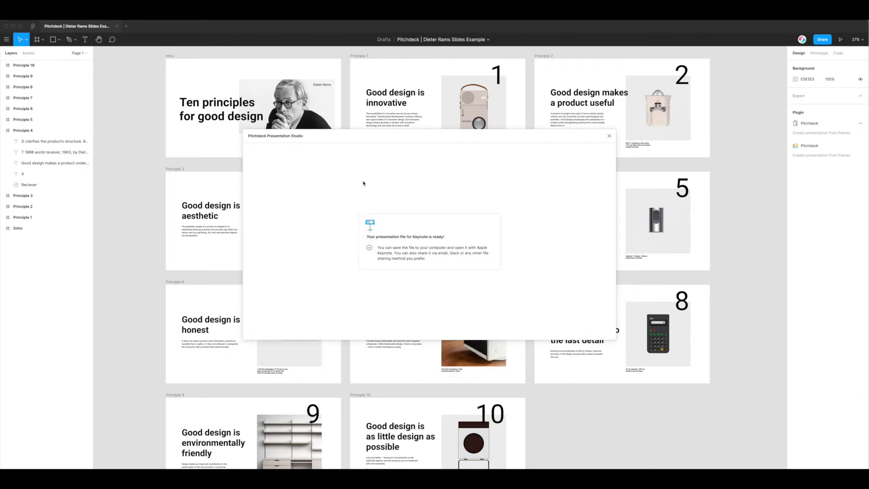
click(610, 136)
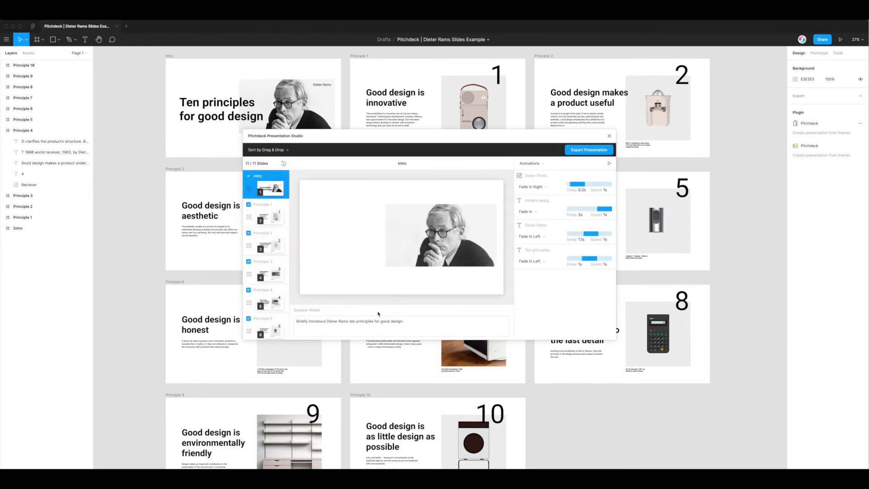
Step: Preview the Principle 1, Principle 2 and Intro slides, then start a new export
click(263, 211)
click(269, 240)
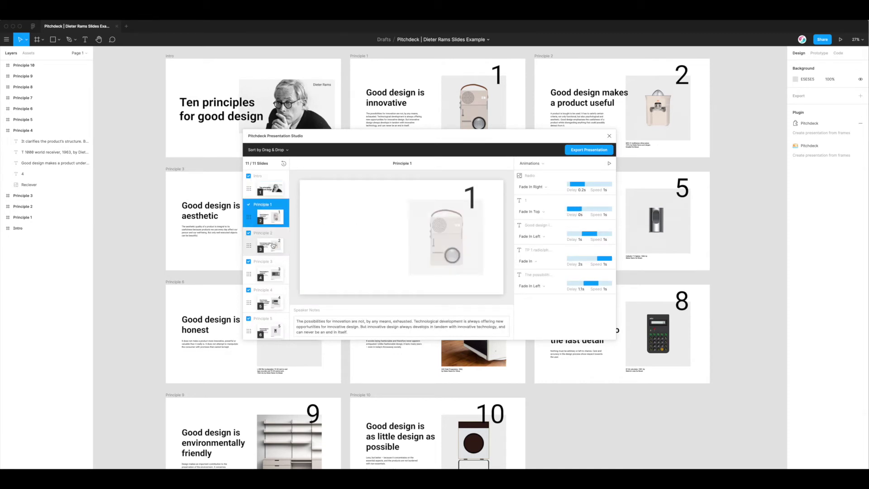
click(267, 185)
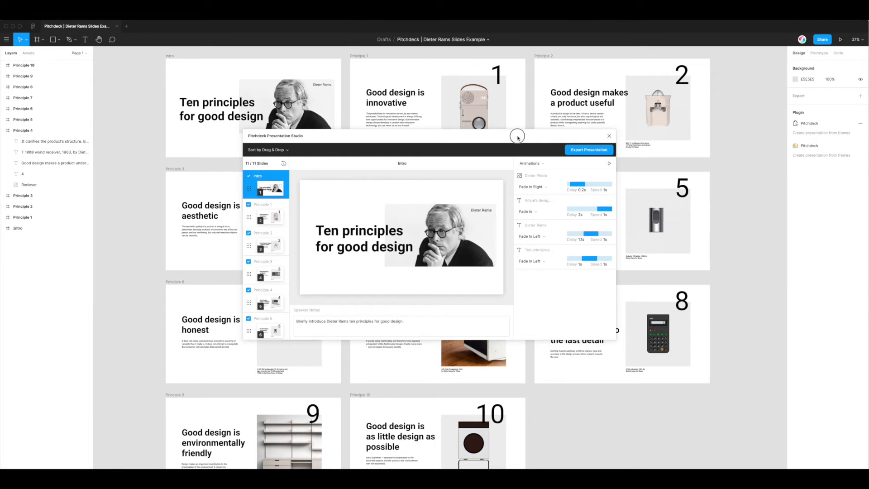
drag(517, 137, 516, 142)
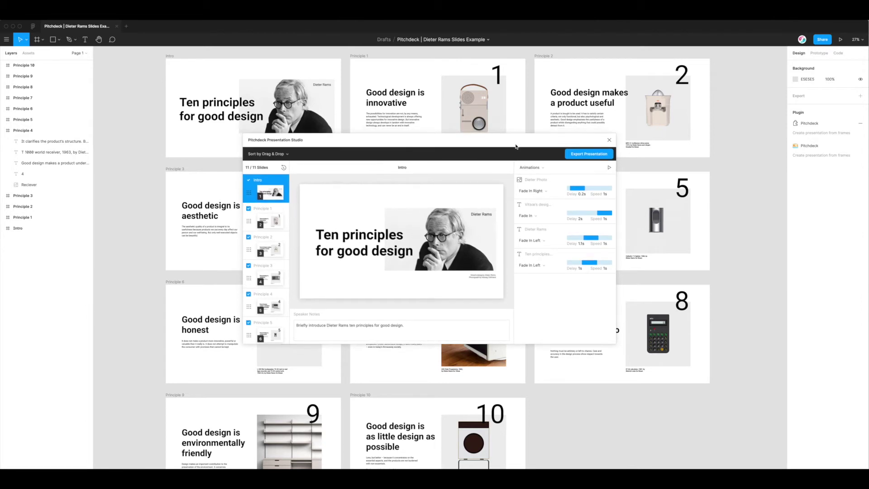
click(586, 155)
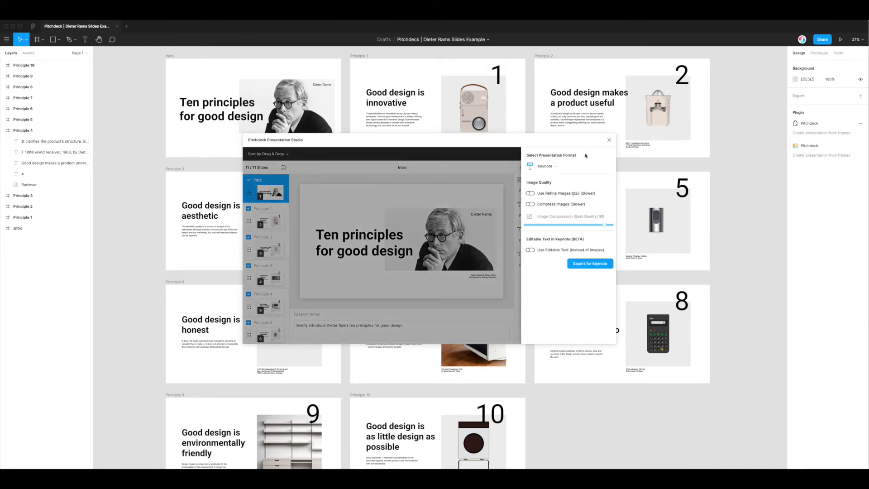
Step: Cycle the export format through PowerPoint and Google Slides, ending on Keynote
click(553, 167)
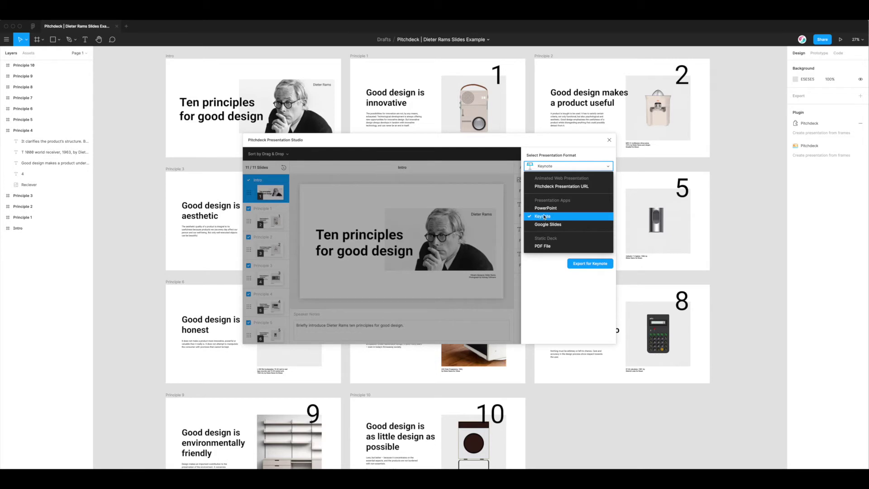
click(546, 209)
click(549, 167)
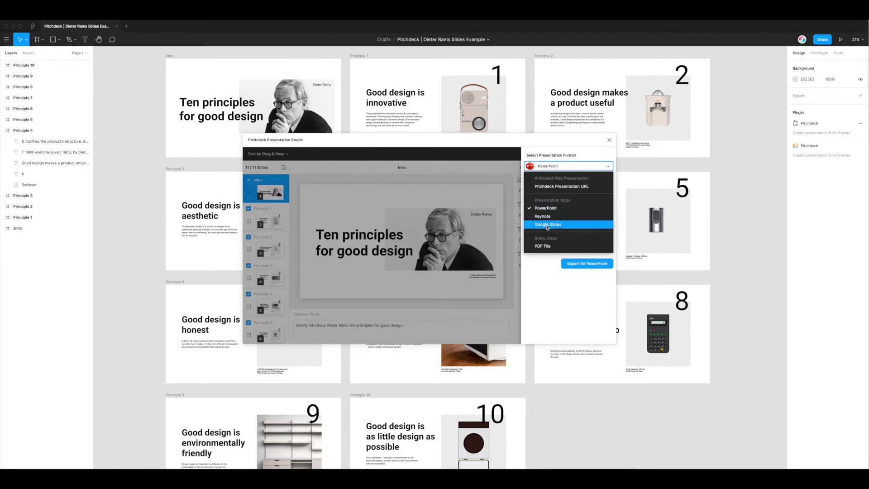
click(547, 225)
click(545, 167)
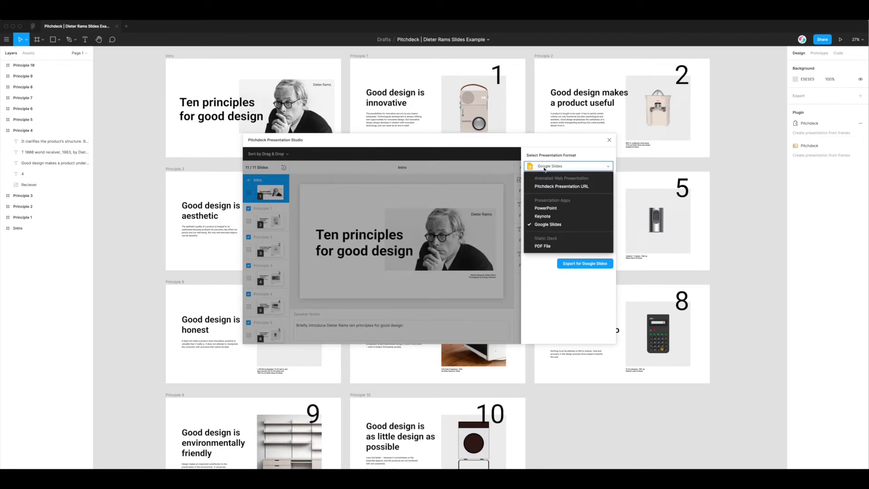
click(544, 217)
drag(548, 140, 535, 124)
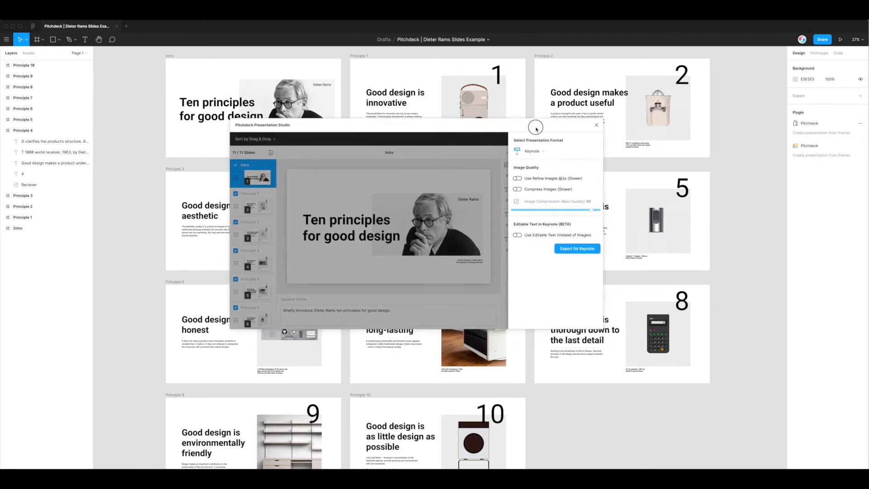
Step: Turn on Use Editable Text, export for Keynote and save the file to the Desktop
click(519, 236)
click(520, 237)
click(519, 237)
click(571, 250)
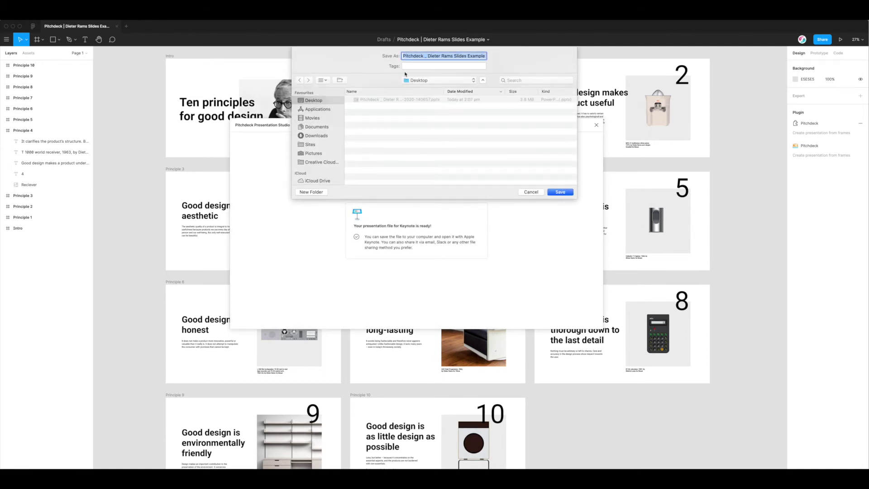
click(565, 193)
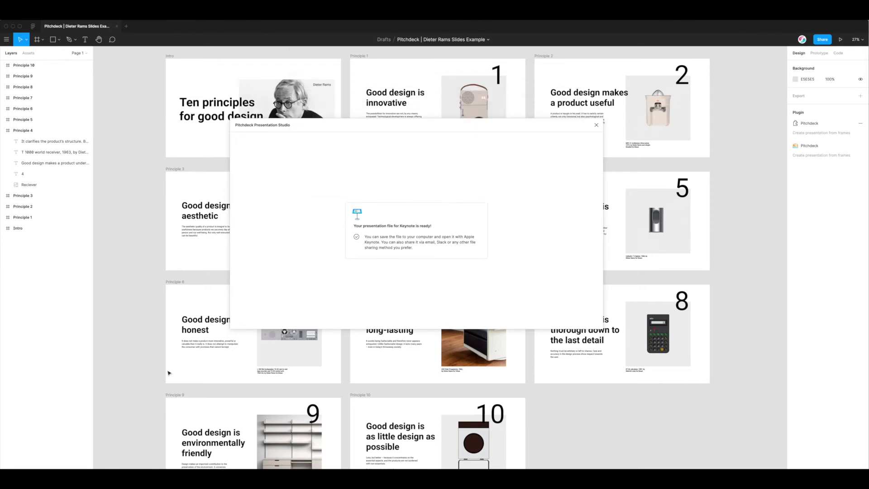
Step: Open the newest 3.7 MB Pitchdeck Dieter Rams .pptx export from the Desktop in Keynote
click(231, 464)
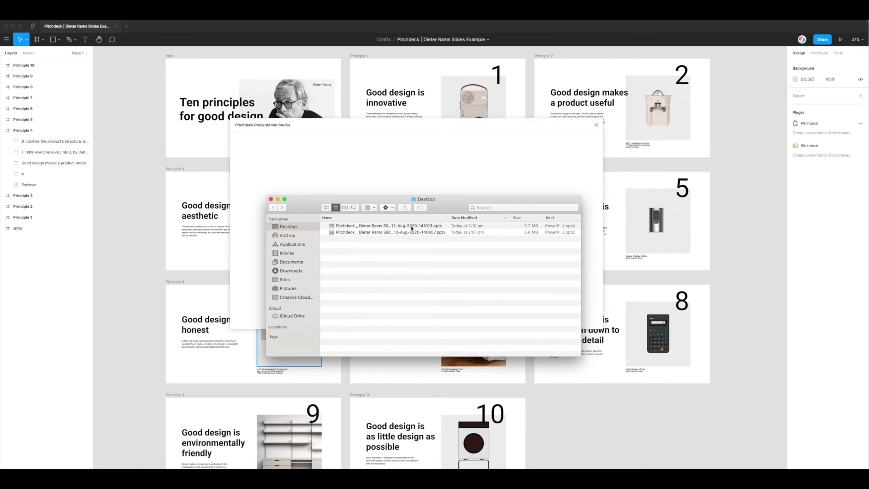
click(432, 226)
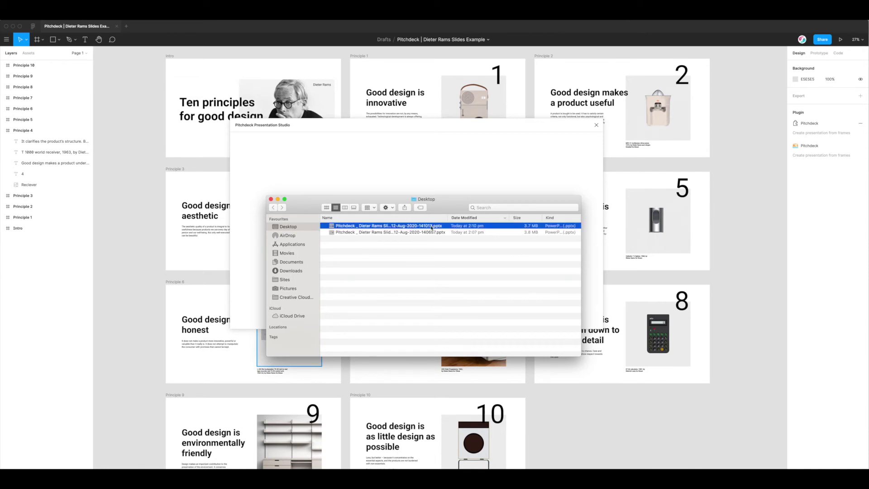
right_click(366, 226)
mouse_move(584, 237)
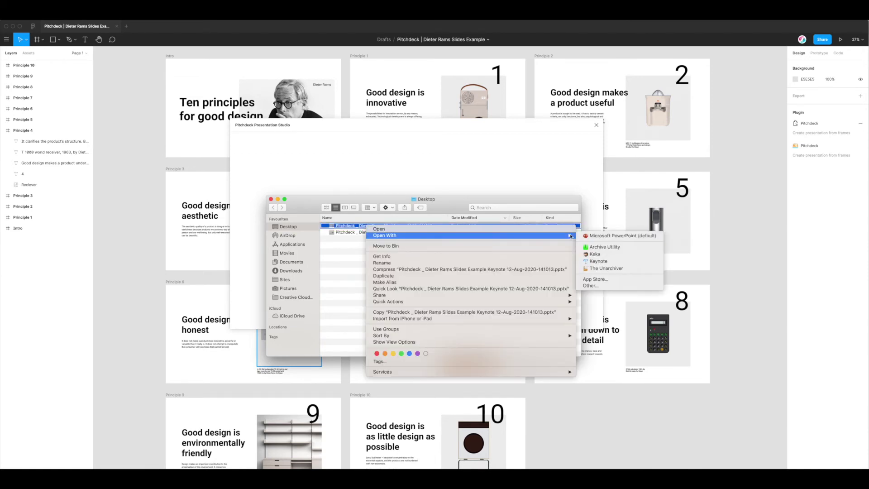
click(591, 264)
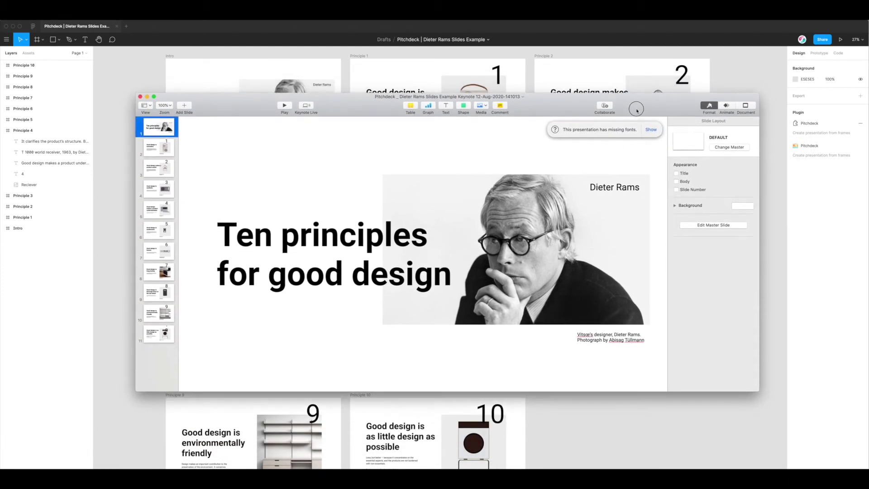
click(372, 235)
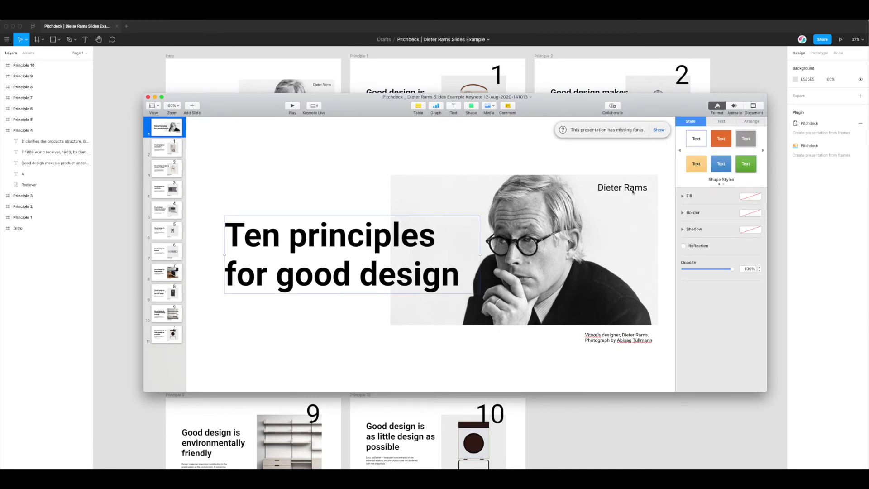
click(633, 192)
click(379, 256)
double_click(342, 241)
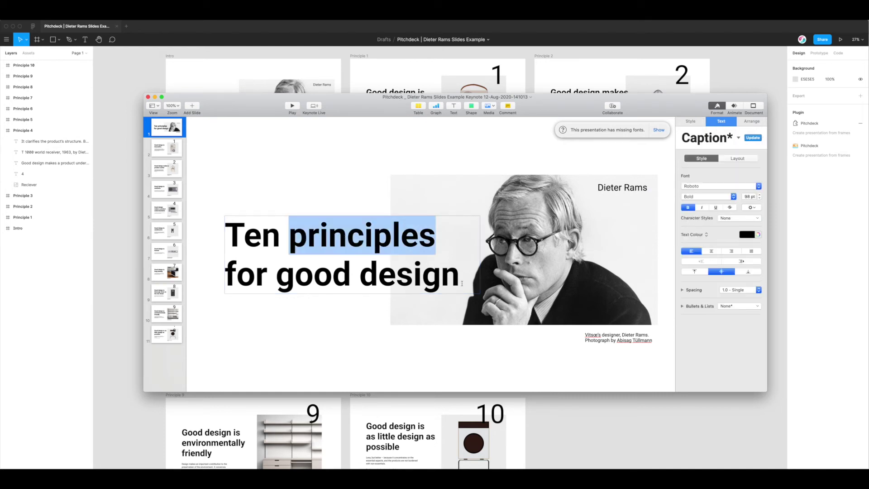
triple_click(237, 243)
click(230, 233)
drag(230, 234, 333, 274)
click(456, 277)
click(302, 246)
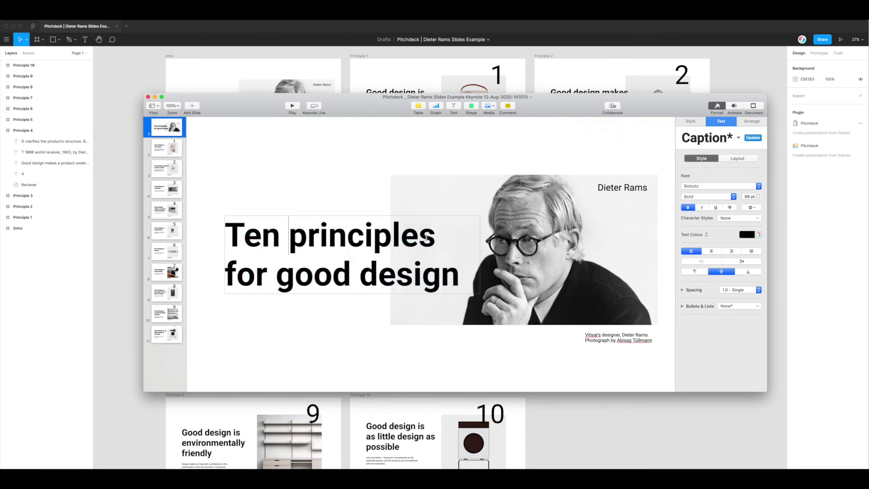
drag(436, 236, 234, 231)
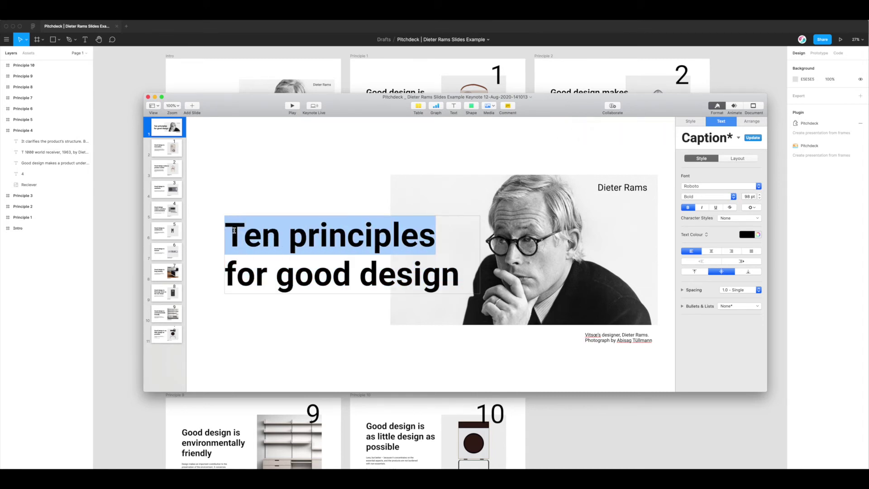
text(Text is from )
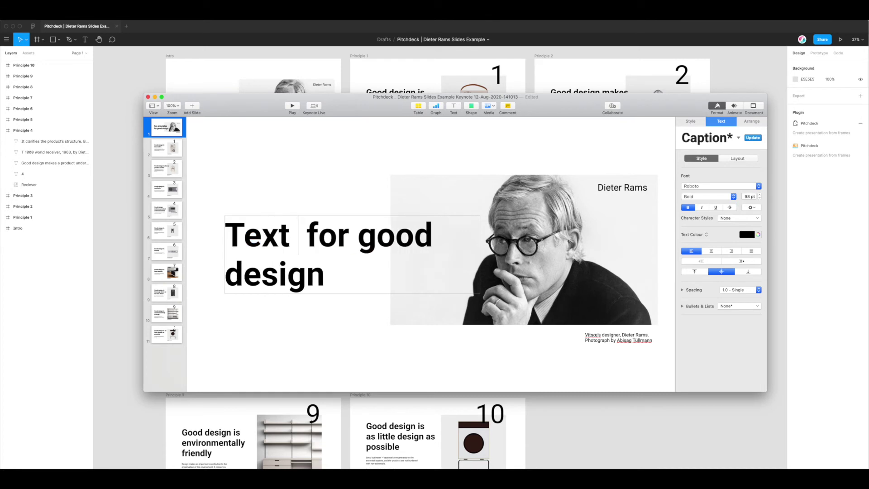
text(Figma)
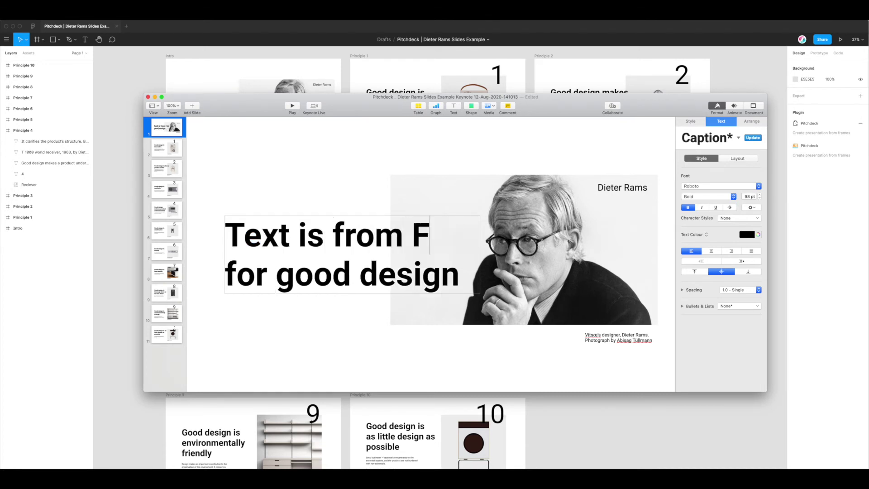
mouse_move(326, 255)
mouse_down()
mouse_move(348, 295)
mouse_move(326, 255)
mouse_up()
click(347, 295)
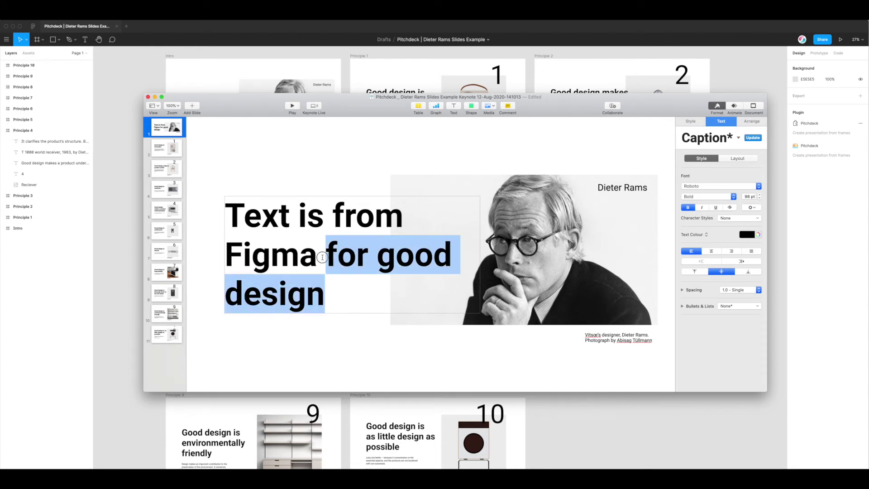
key(BackSpace)
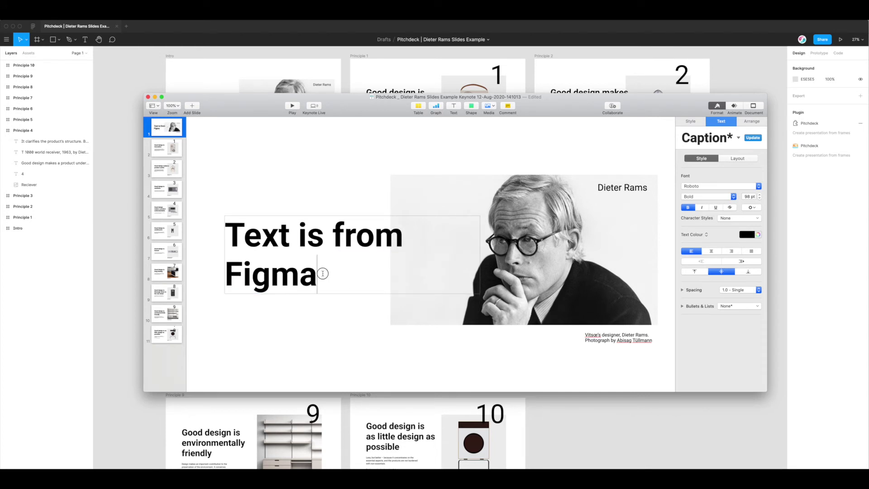
key(Escape)
click(312, 245)
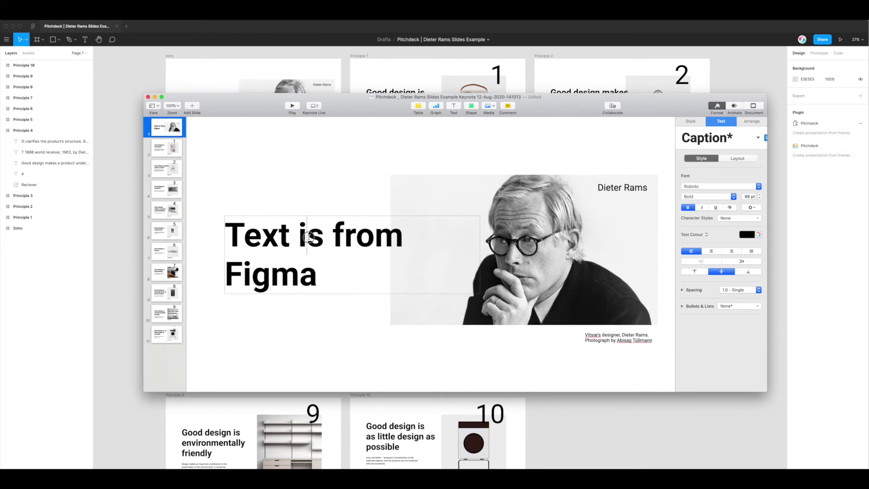
key(super+a)
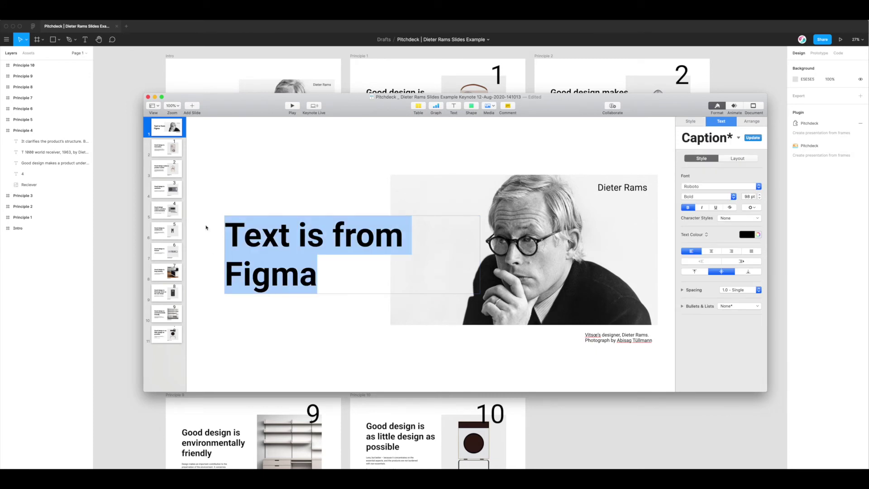
click(317, 198)
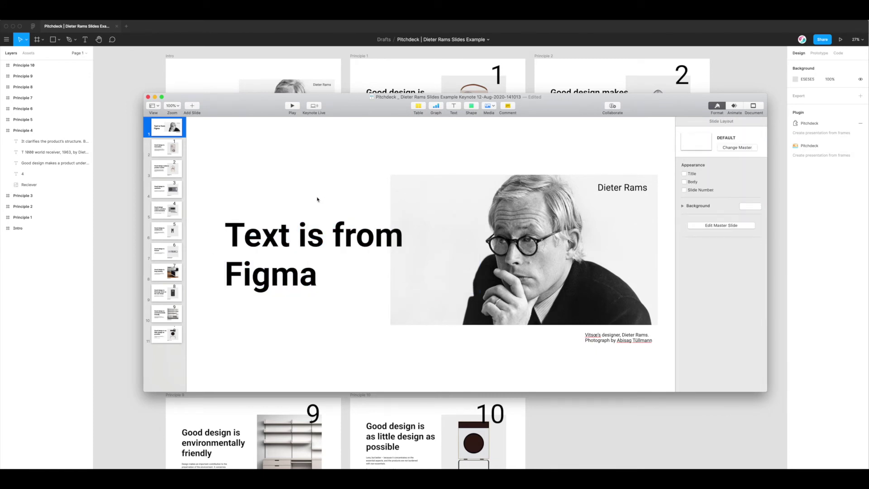
key(super+z)
key(super+z)
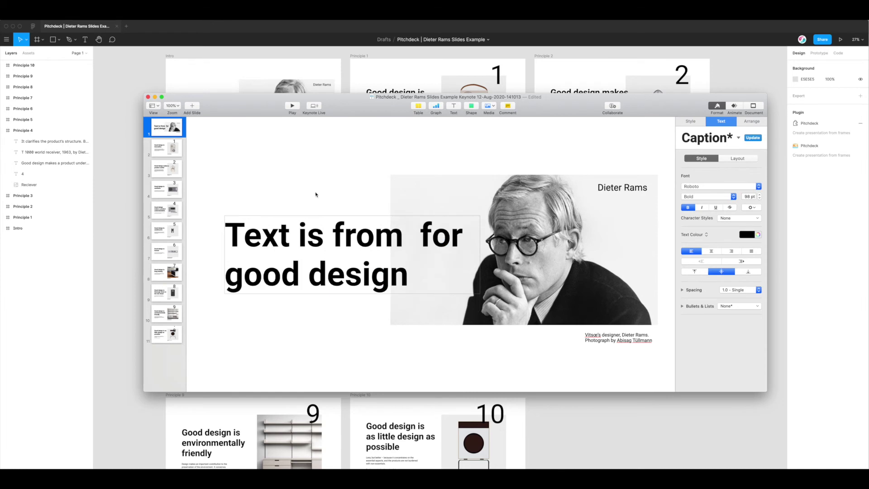
key(super+z)
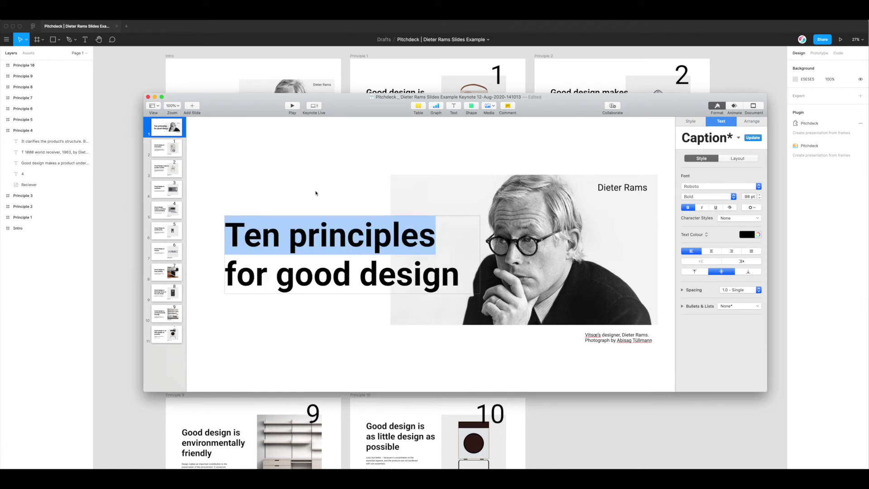
drag(392, 110, 368, 105)
Step: Edit the Dieter Rams label text, trying a line break after 'Dieter' and then rejoining it
click(341, 175)
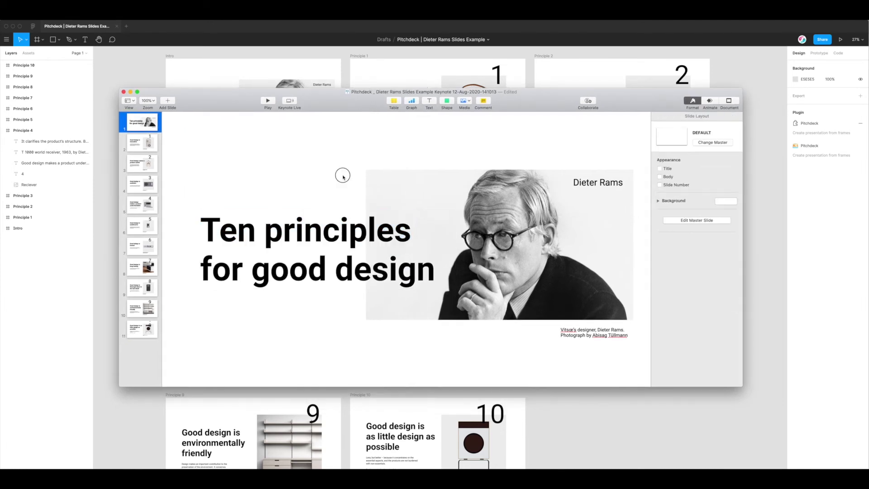
click(359, 242)
click(608, 183)
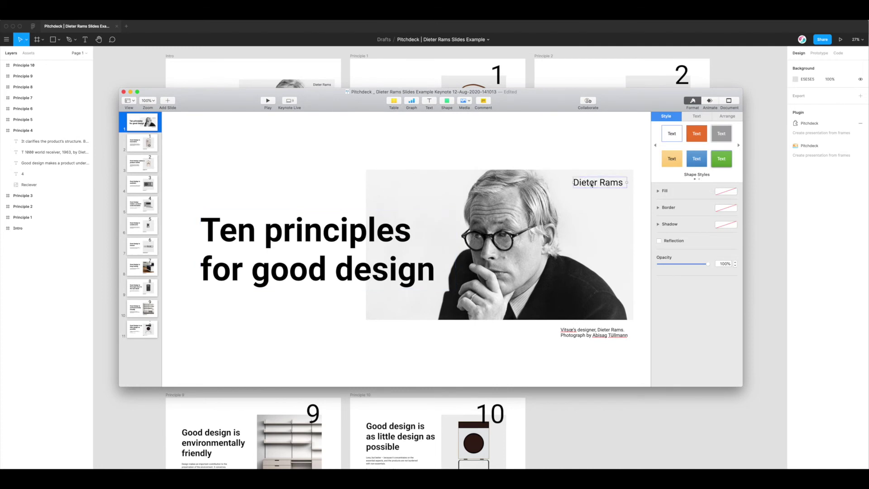
double_click(592, 185)
key(Right)
key(Return)
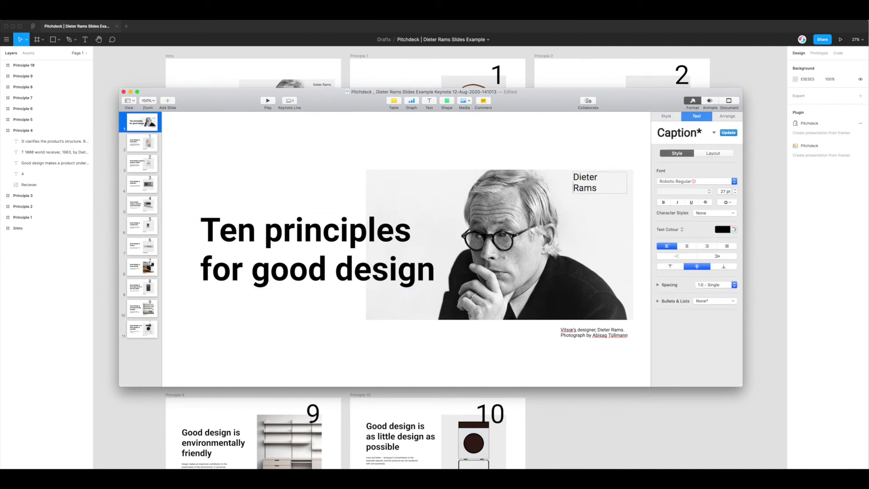
key(BackSpace)
key(Escape)
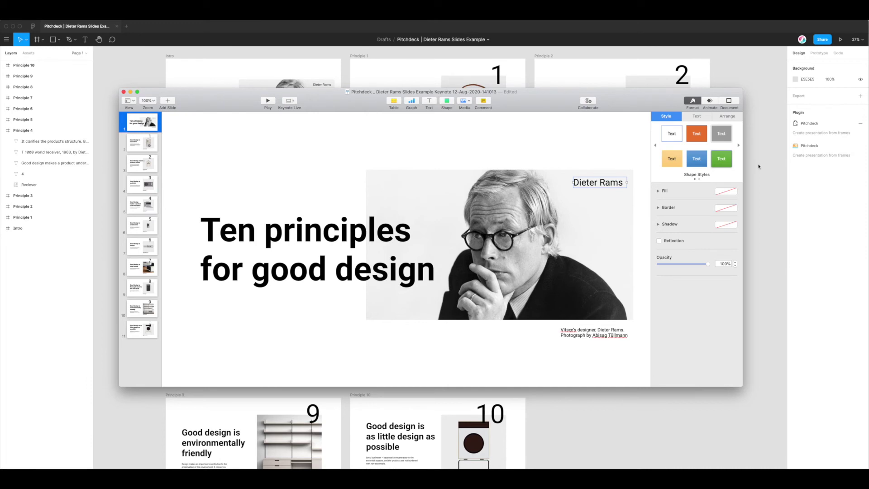
Step: Try the orange, white outlined, grey, green, blue and yellow shape styles on the label, then undo the last one
click(696, 134)
click(677, 138)
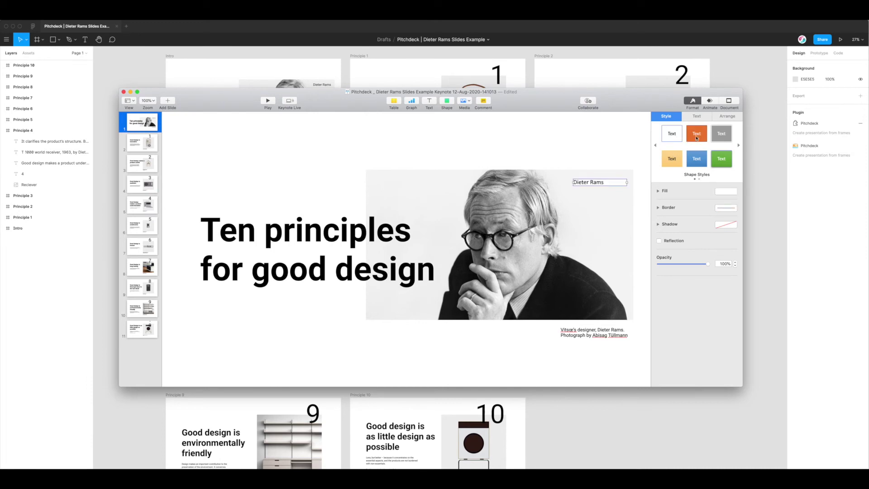
click(720, 138)
click(722, 159)
click(697, 160)
click(672, 159)
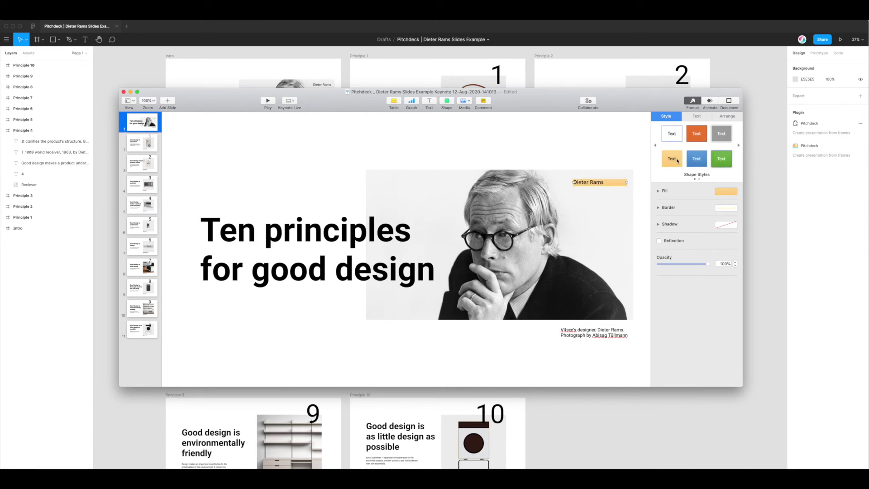
key(super+z)
click(609, 150)
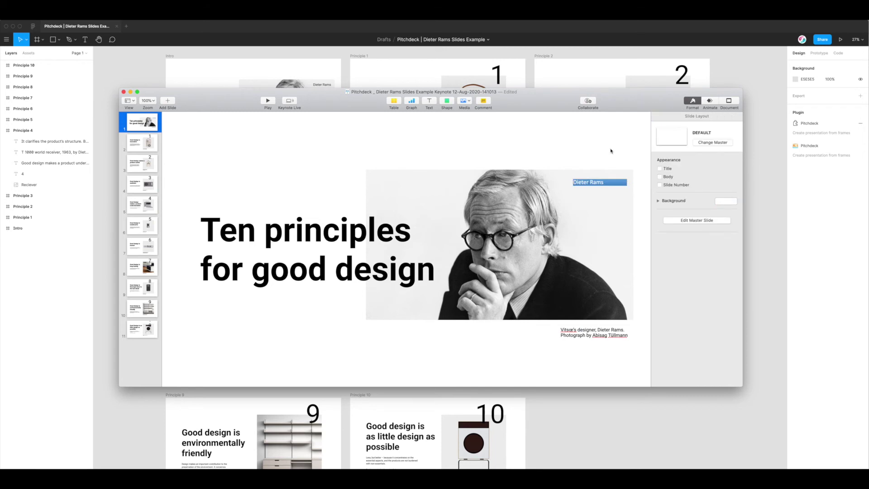
Step: Reduce the title's font size from 98 pt through 83 pt to 64 pt
click(382, 238)
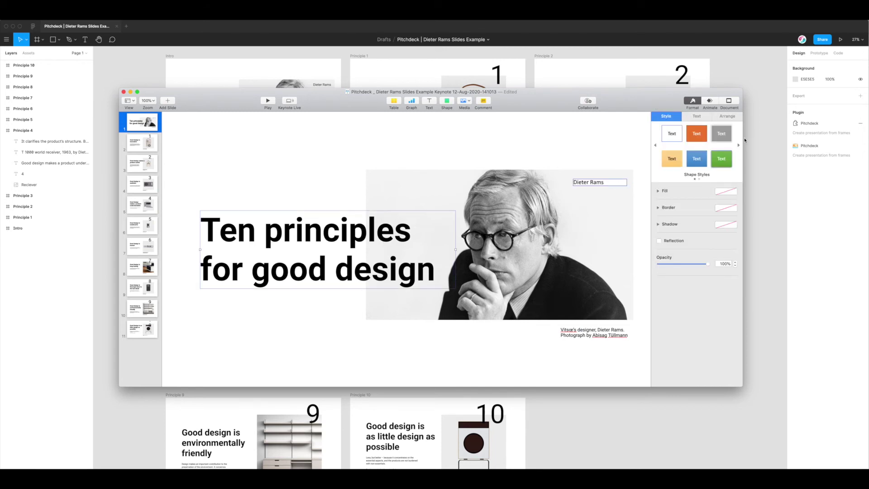
click(698, 117)
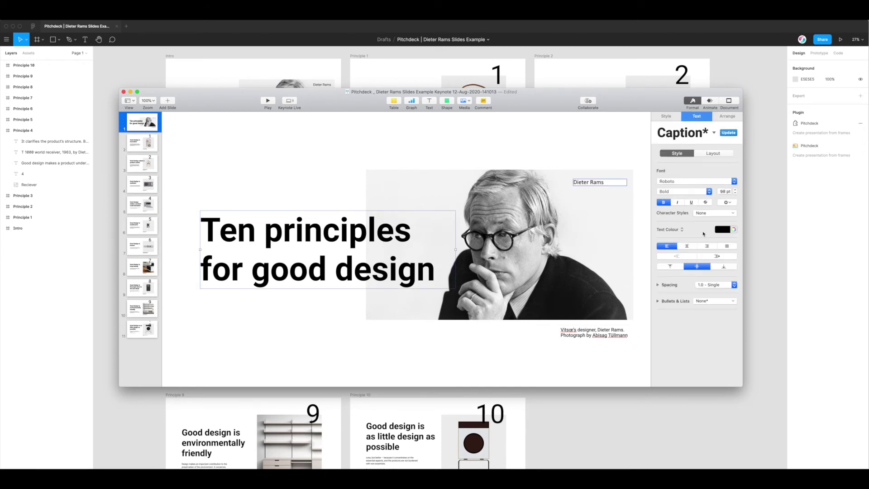
click(723, 191)
triple_click(723, 191)
click(736, 194)
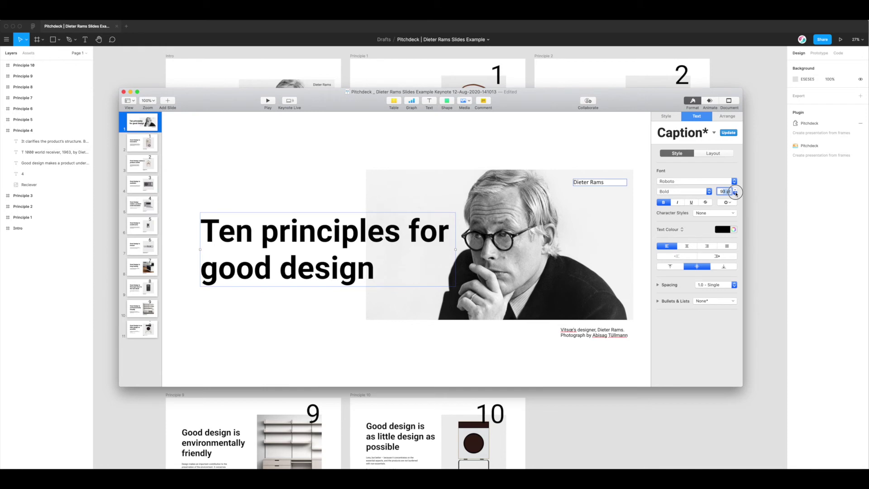
click(736, 195)
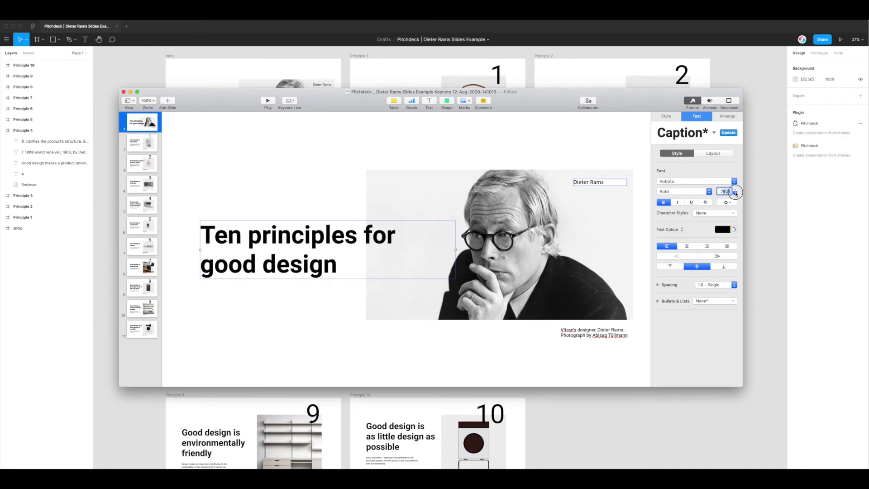
Step: Restore the title to 98 pt and colour the word 'principles' gold
key(super+z)
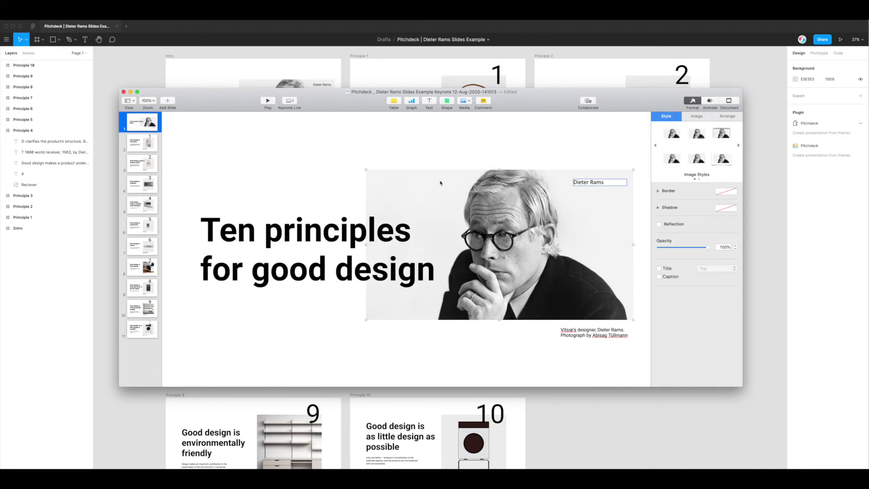
double_click(362, 222)
click(726, 230)
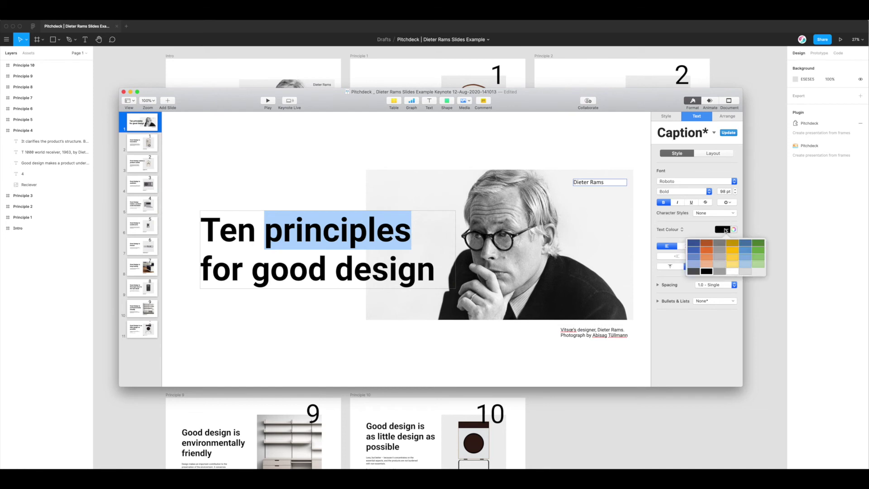
click(732, 243)
double_click(416, 231)
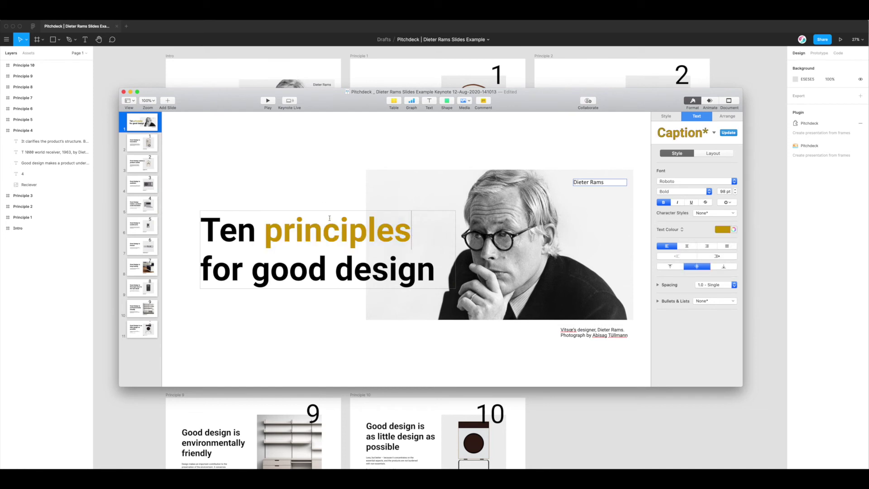
double_click(308, 228)
click(322, 184)
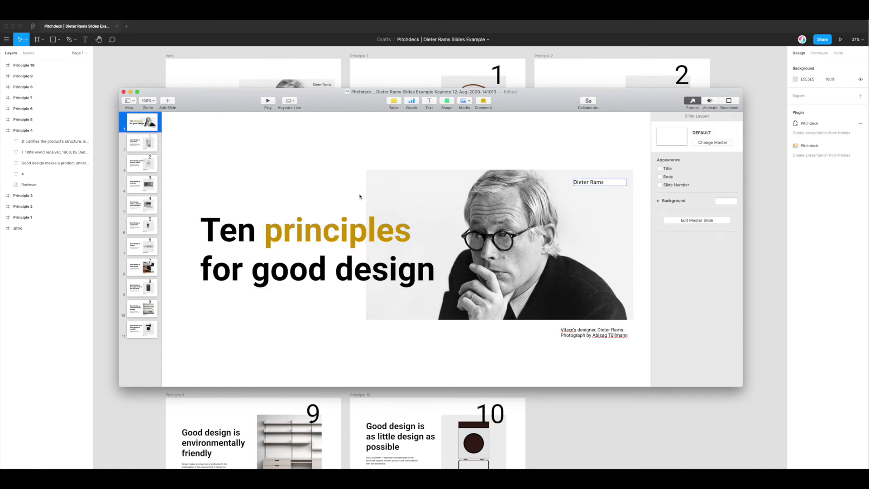
Step: Test right, left and centre alignment on the title, ending on Align Left
click(602, 182)
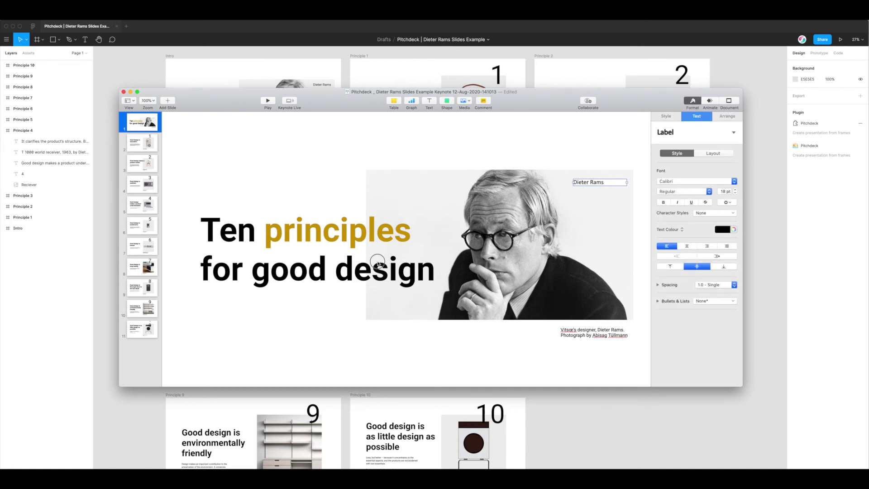
click(372, 257)
click(707, 245)
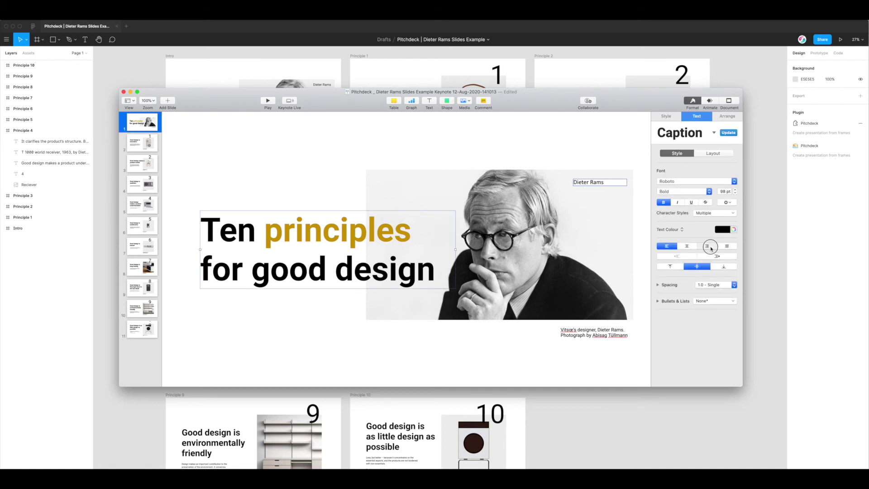
click(667, 245)
click(687, 246)
click(667, 246)
Step: Select the word 'principles' in the title text again
click(311, 190)
click(280, 231)
double_click(281, 231)
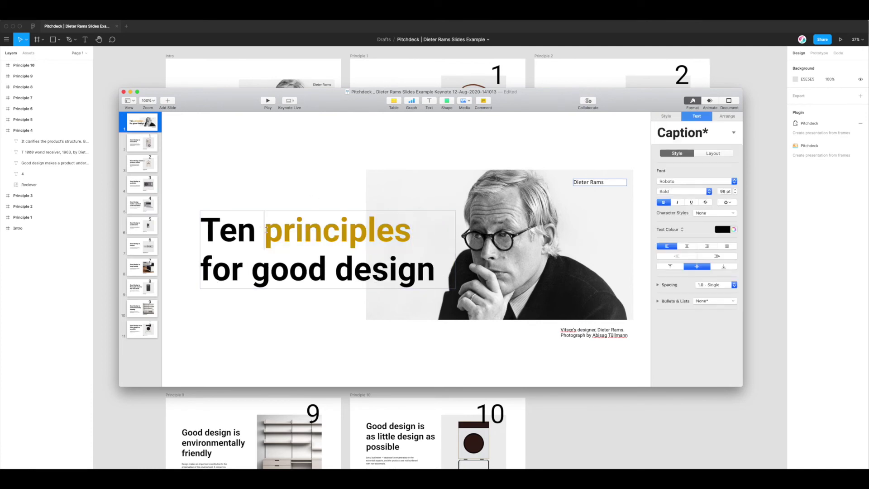
drag(265, 231, 410, 233)
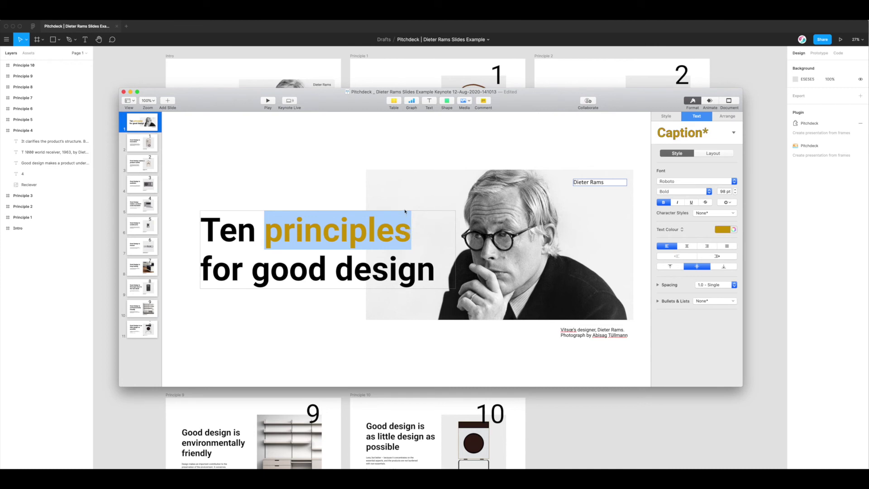
click(356, 189)
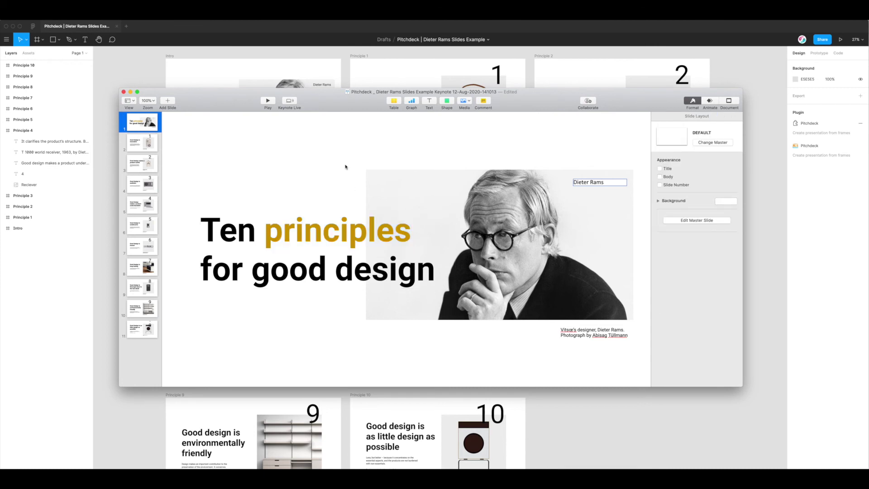
double_click(341, 237)
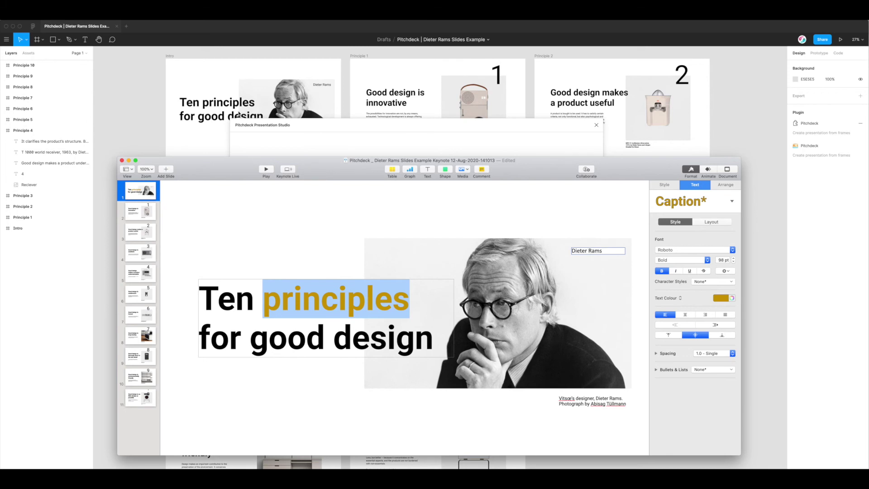
Step: Review the innovative, useful and long-lasting slides, then return to the title slide
click(149, 217)
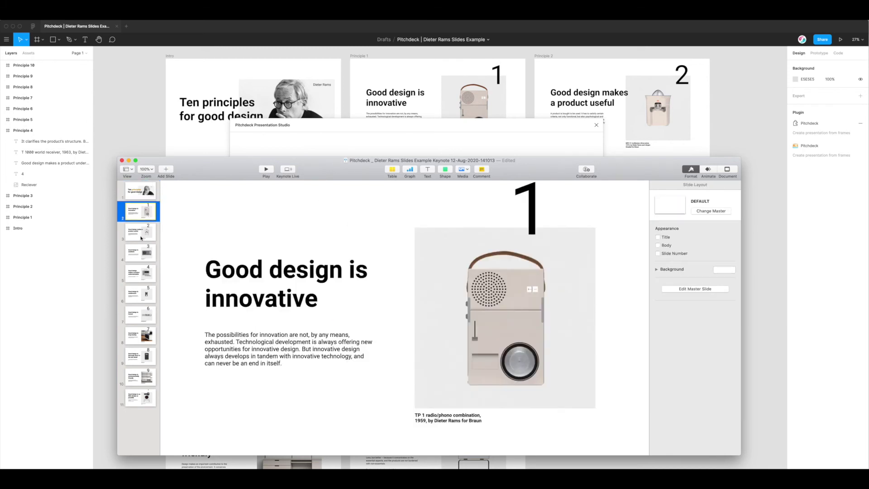
click(140, 236)
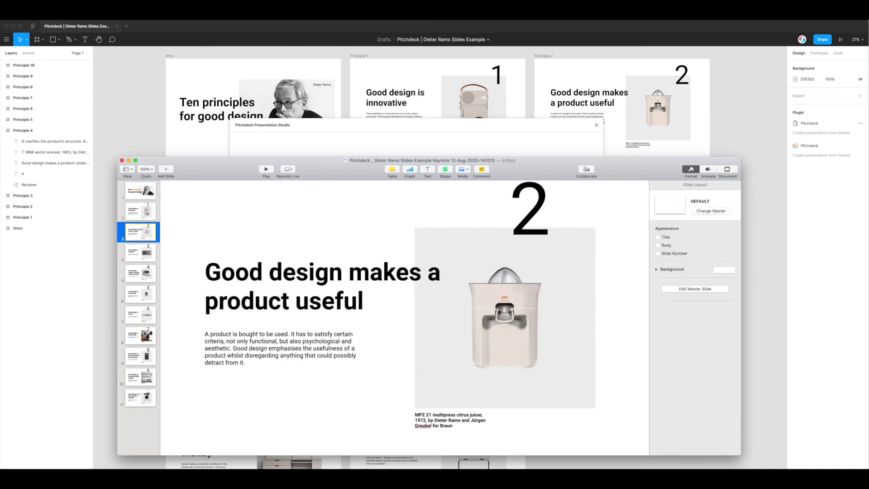
click(145, 335)
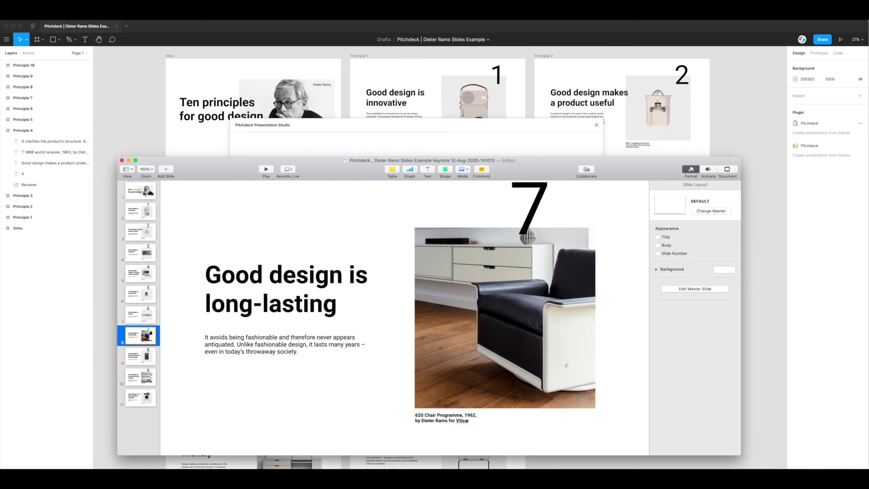
click(145, 193)
drag(233, 173, 229, 159)
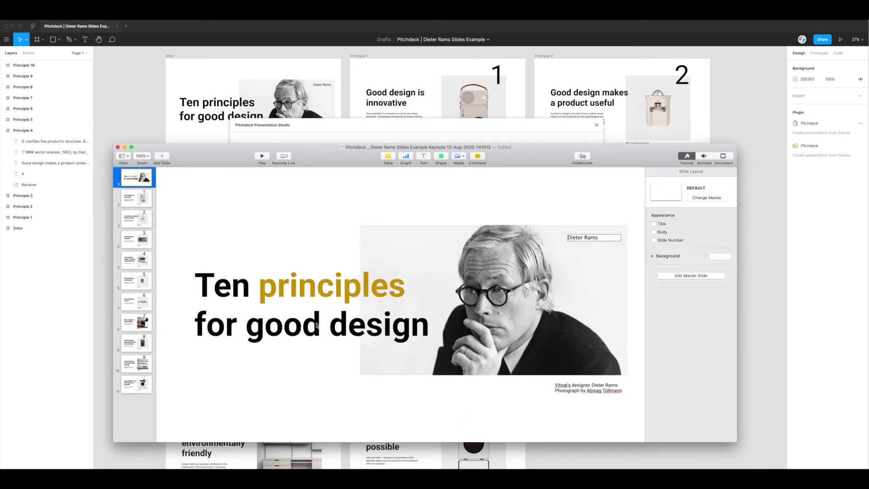
Step: Change the word 'principles' in the title back to black
click(295, 286)
double_click(289, 286)
click(277, 288)
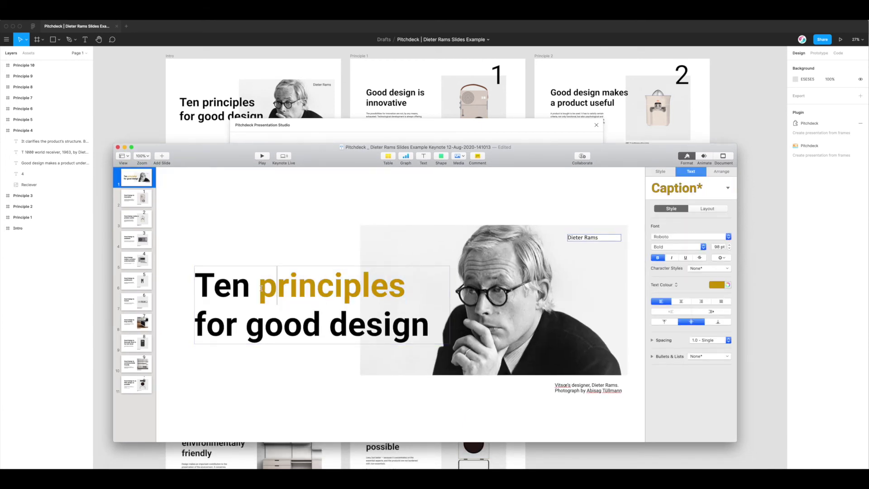
drag(262, 288, 407, 293)
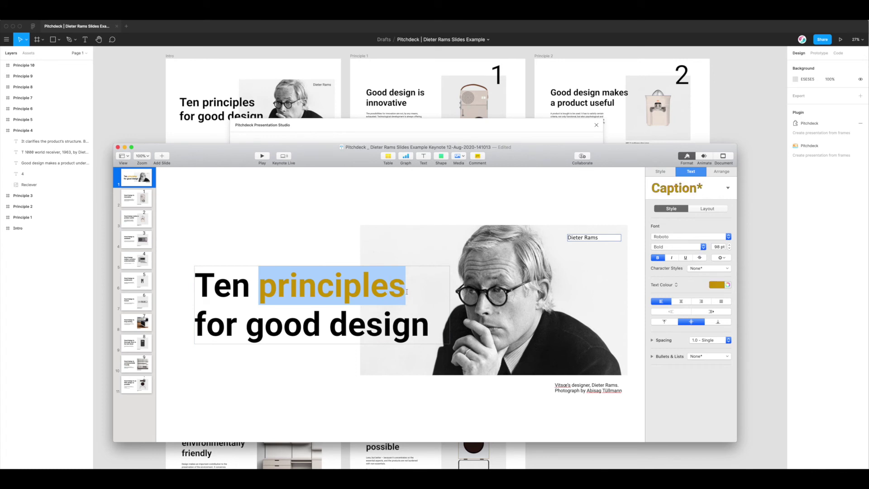
click(717, 286)
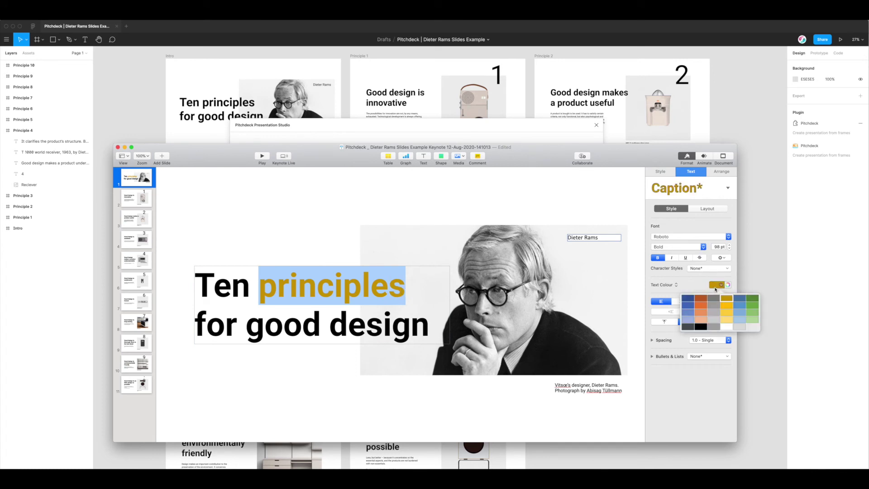
click(700, 327)
Step: Delete the Dieter Rams label from the portrait photo
click(388, 232)
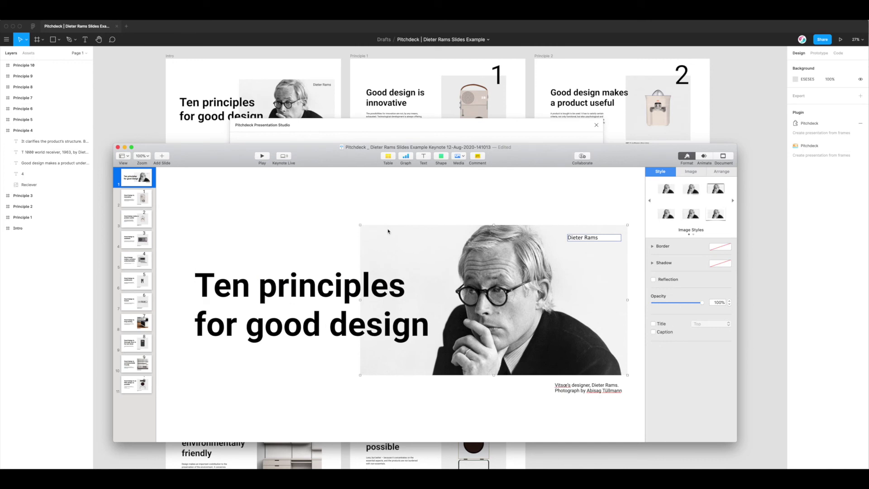
click(584, 240)
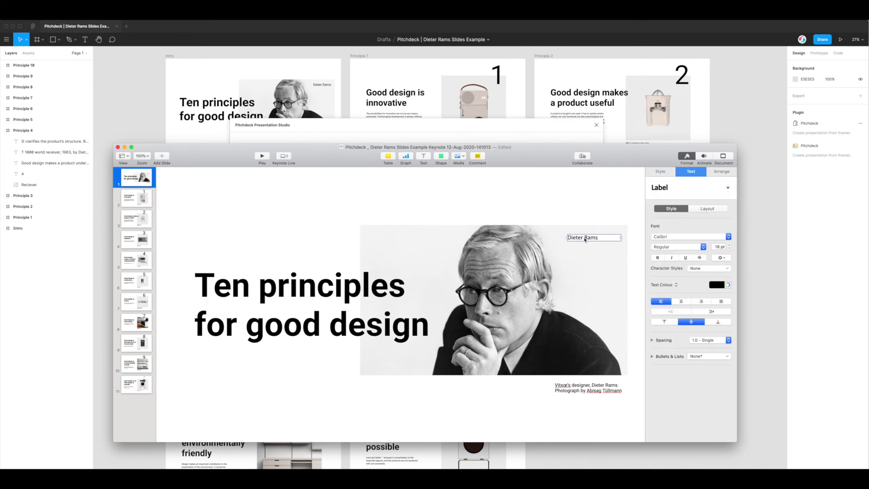
key(Delete)
click(559, 247)
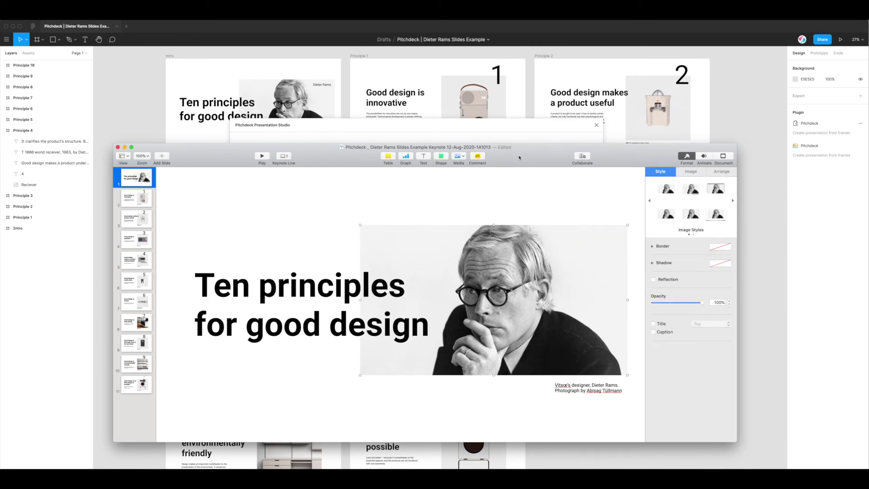
drag(520, 157, 518, 146)
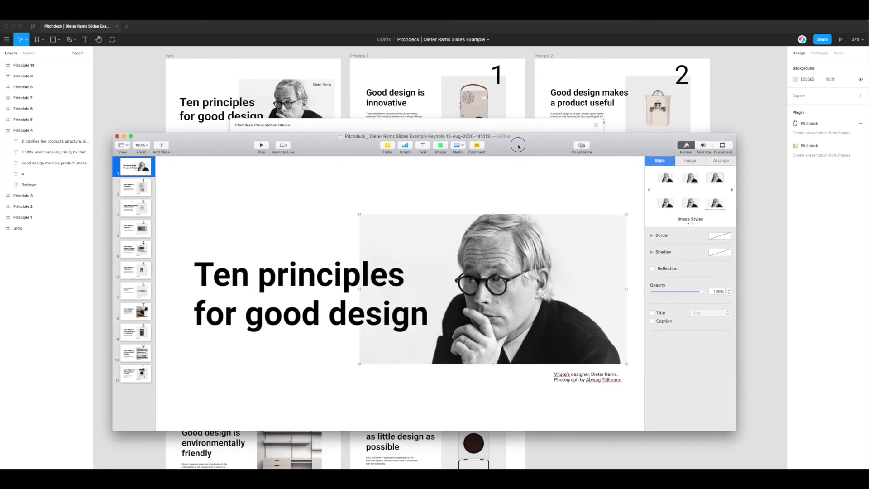
click(584, 384)
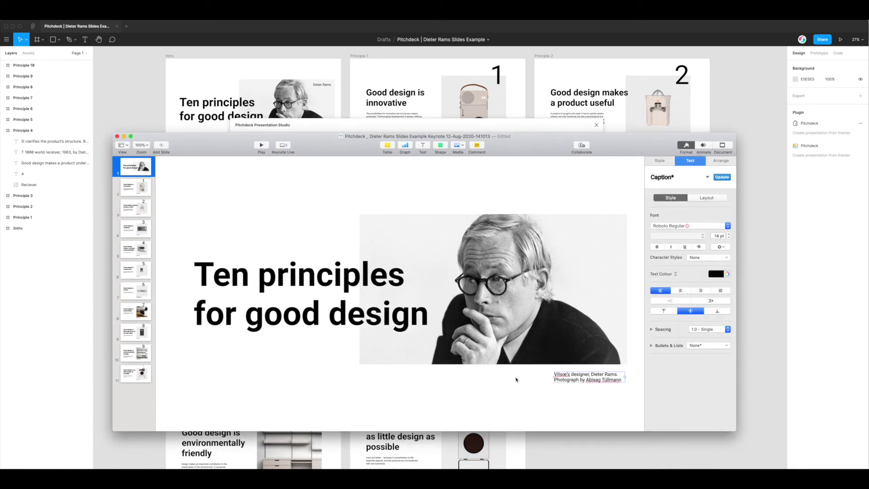
click(358, 312)
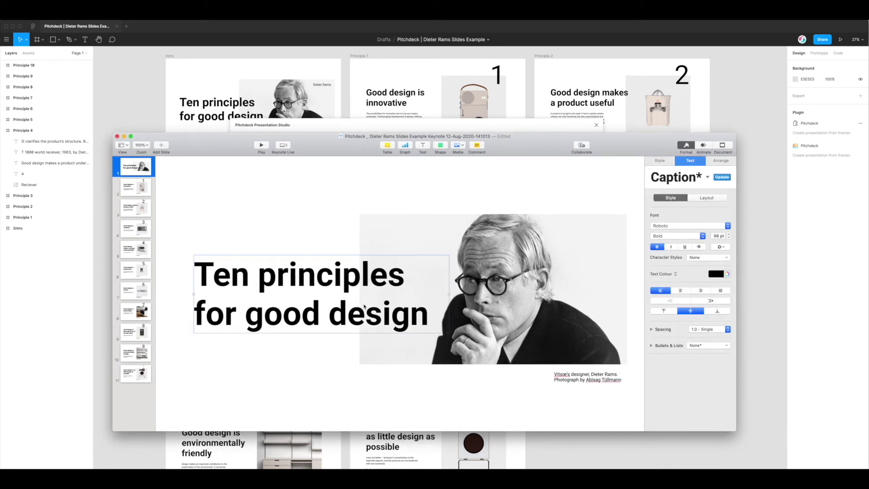
drag(330, 150, 344, 153)
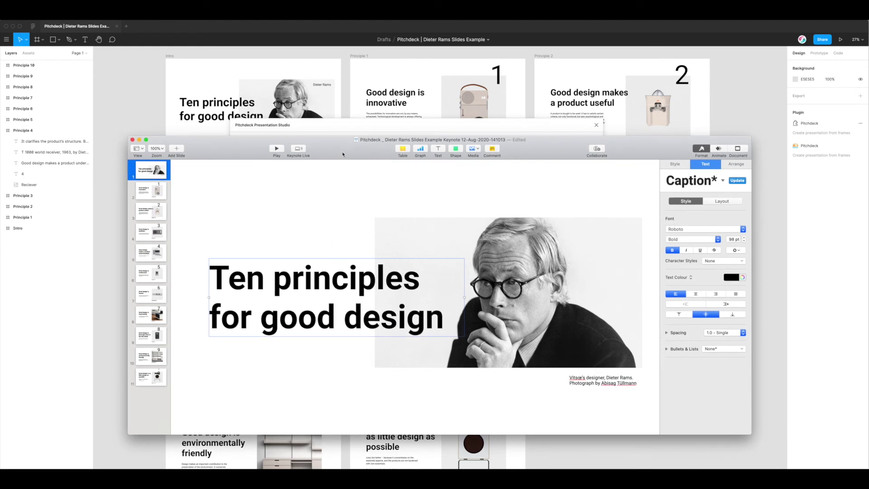
drag(343, 152, 332, 158)
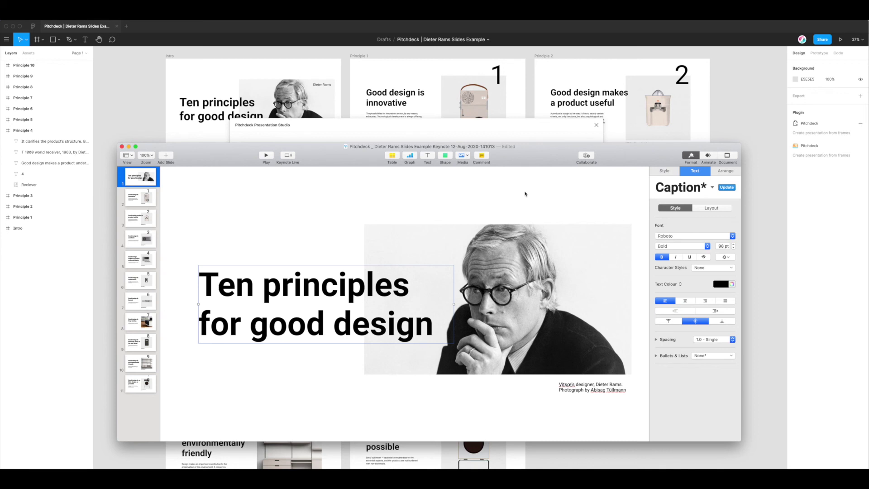
click(721, 339)
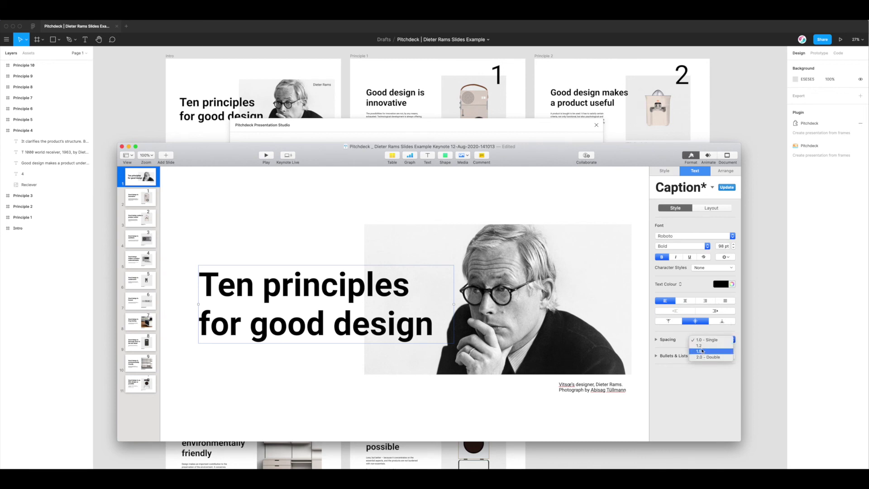
click(699, 346)
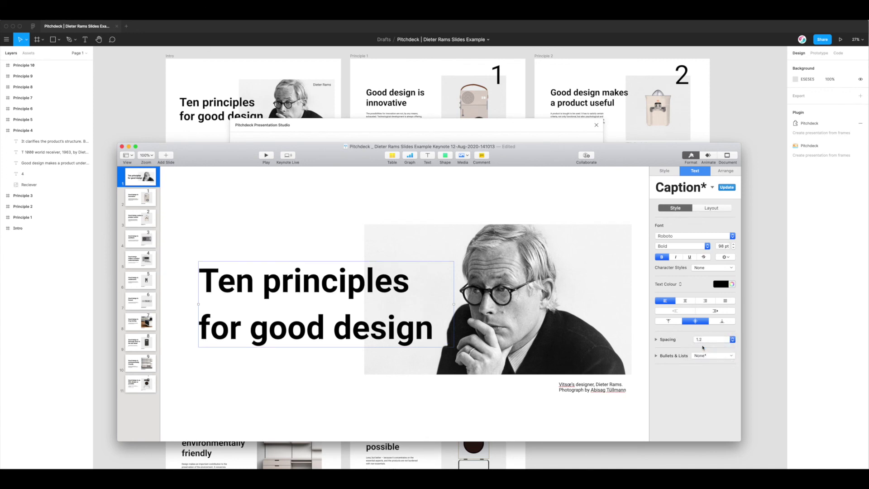
key(super+z)
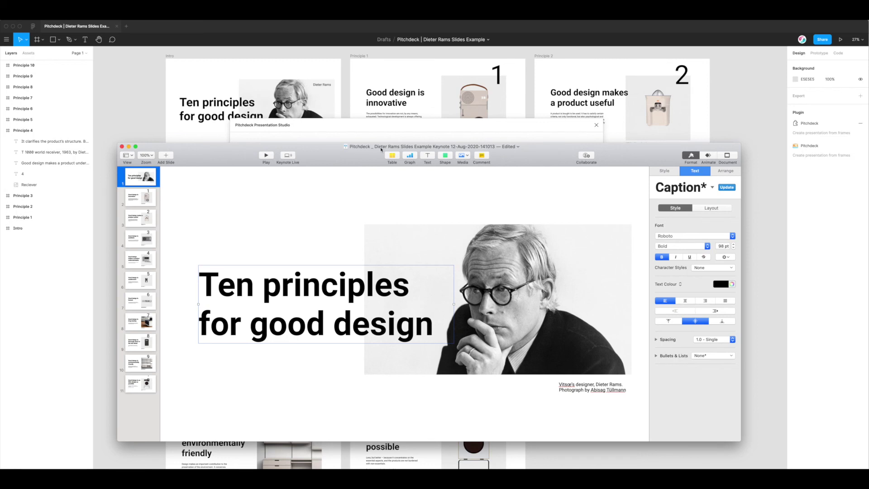
drag(381, 149, 388, 152)
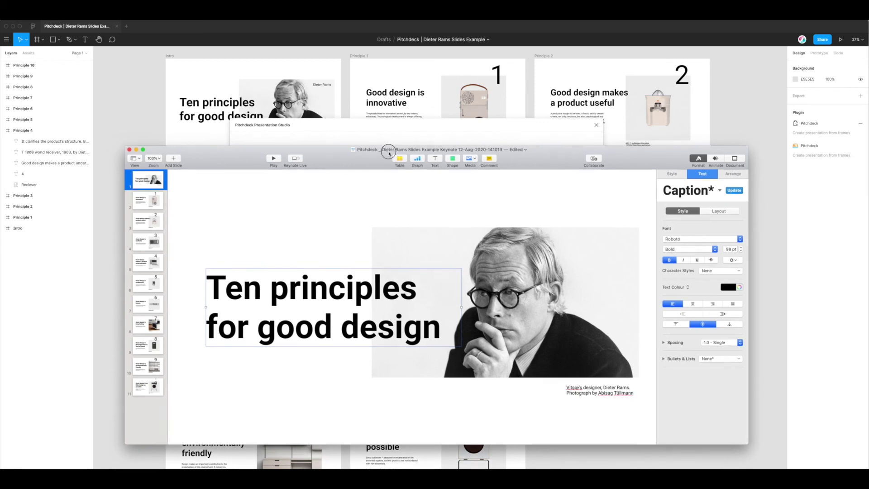
double_click(381, 288)
click(412, 292)
drag(439, 326, 408, 294)
drag(272, 286, 413, 283)
click(410, 286)
click(276, 286)
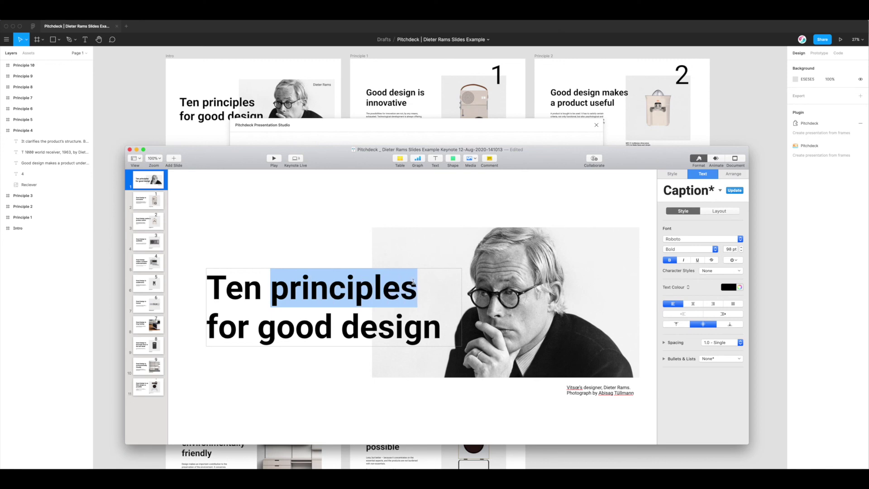
click(364, 235)
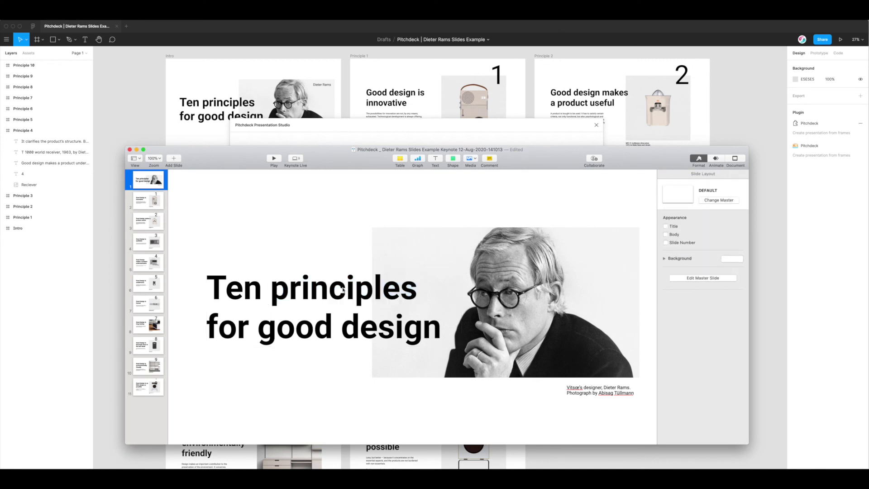
drag(357, 160, 357, 154)
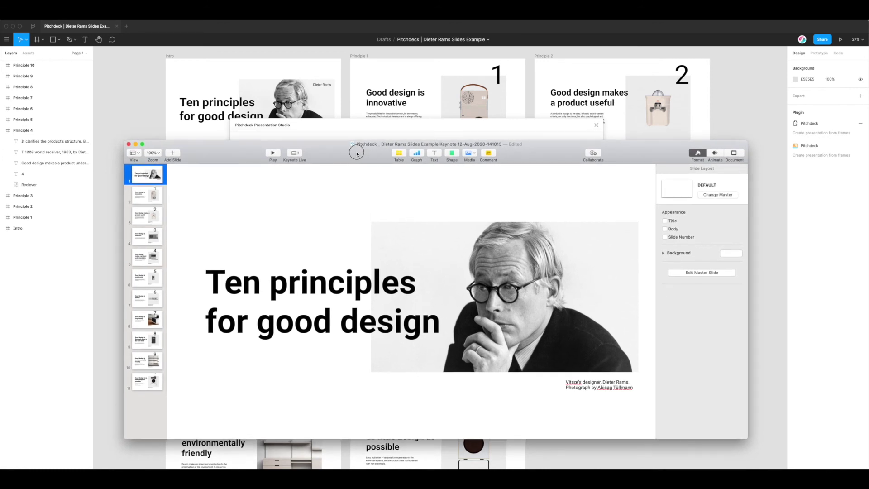
click(350, 283)
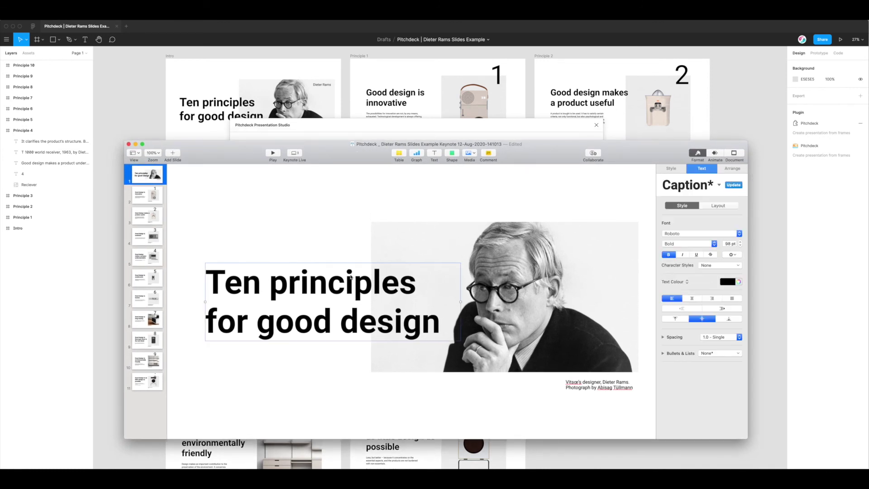
mouse_move(365, 152)
mouse_down()
mouse_move(363, 162)
mouse_move(365, 155)
mouse_up()
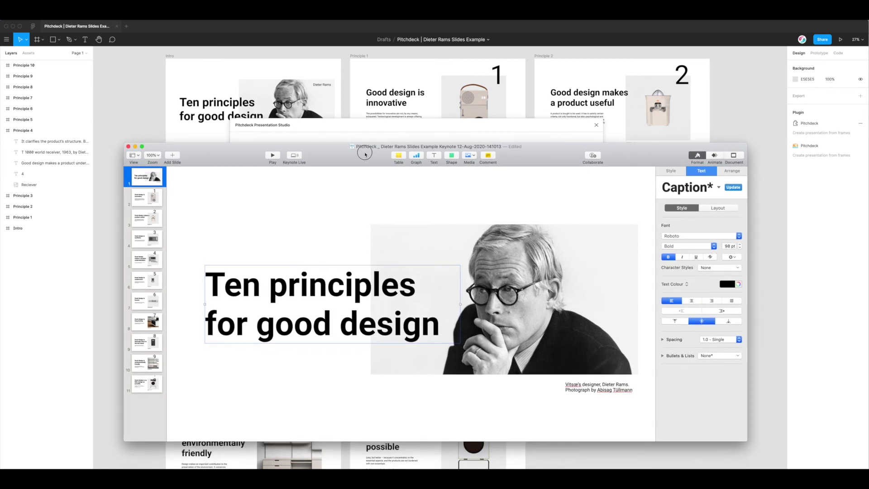
click(135, 147)
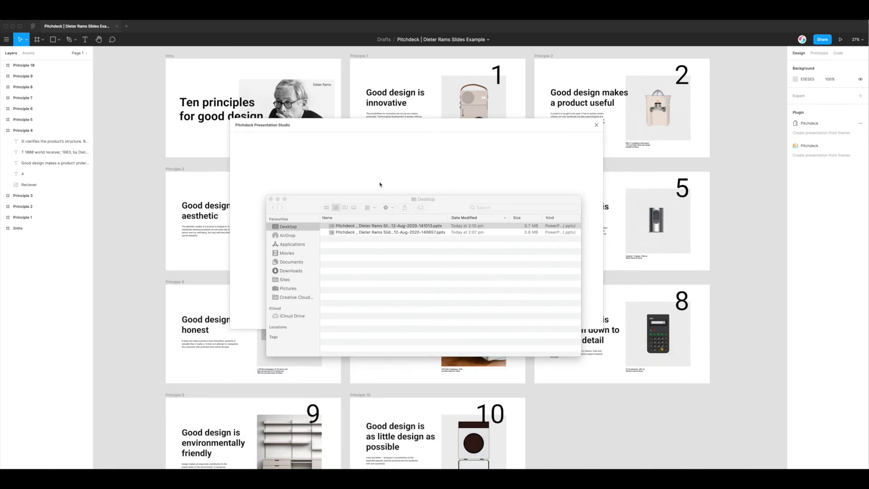
Step: Close the exported-files Finder window and the Pitchdeck Presentation Studio window
click(308, 201)
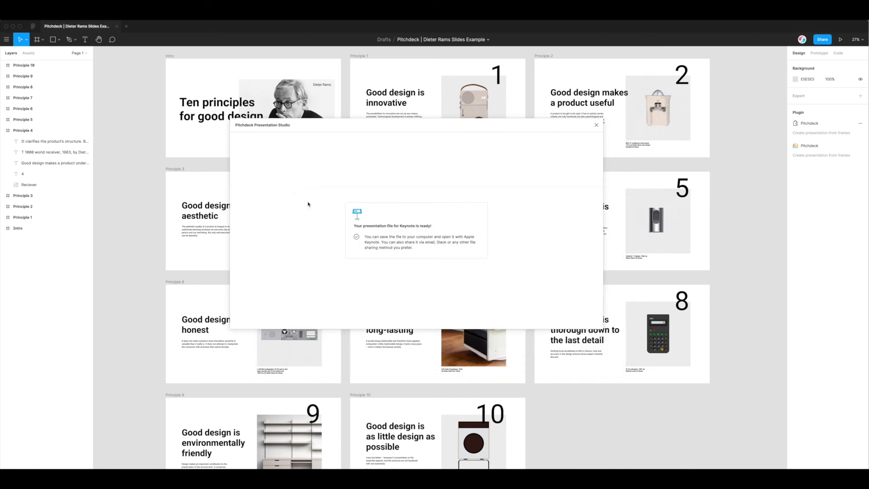
drag(422, 133, 402, 143)
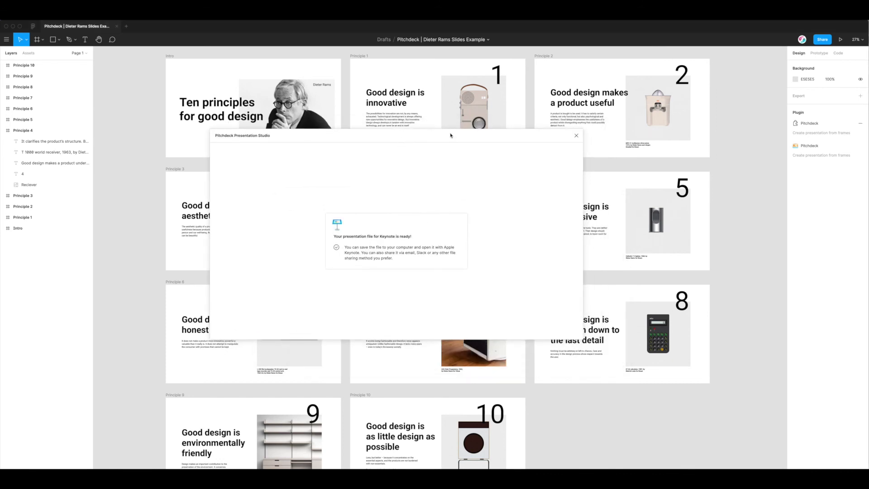
drag(523, 134, 503, 141)
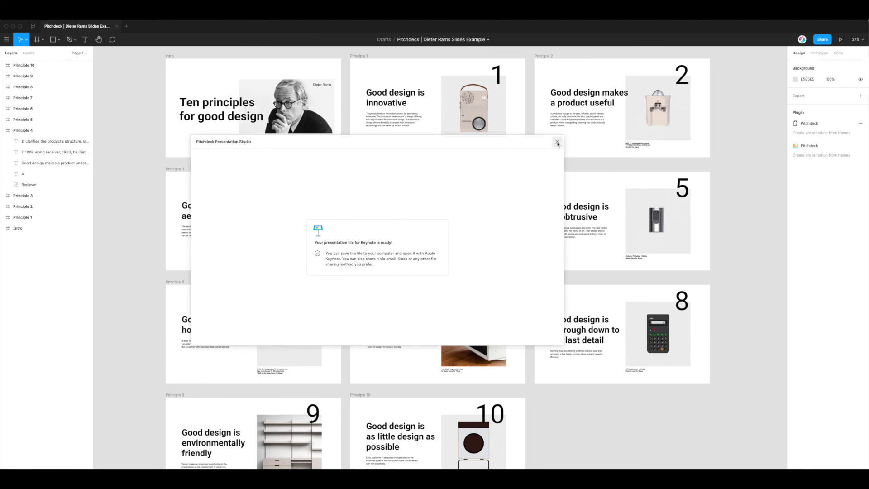
click(558, 143)
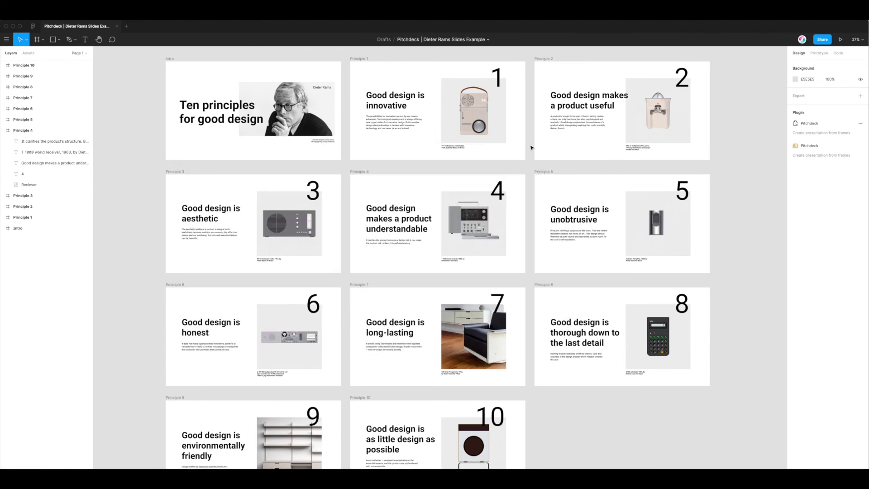
scroll(532, 145, up, 1)
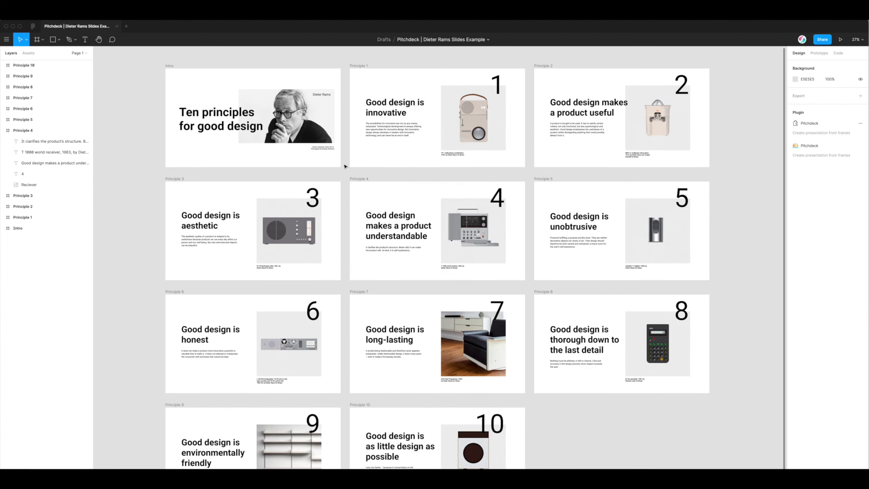
scroll(345, 166, down, 1)
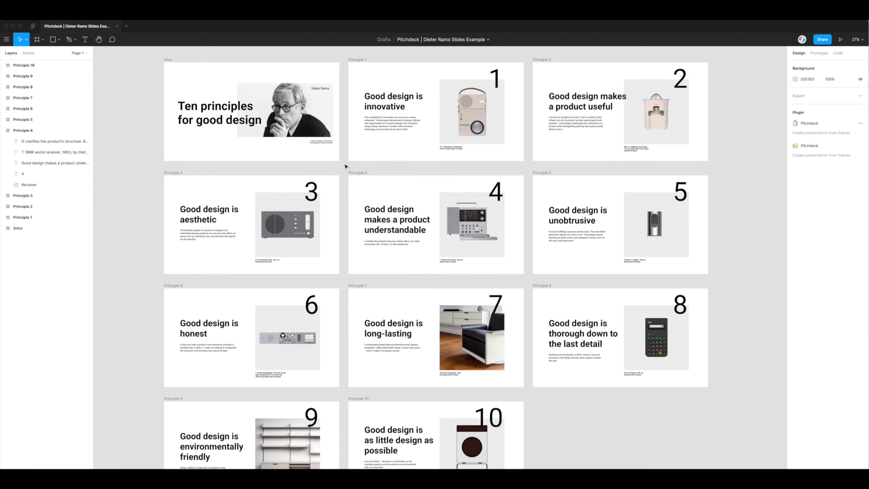
scroll(345, 166, down, 1)
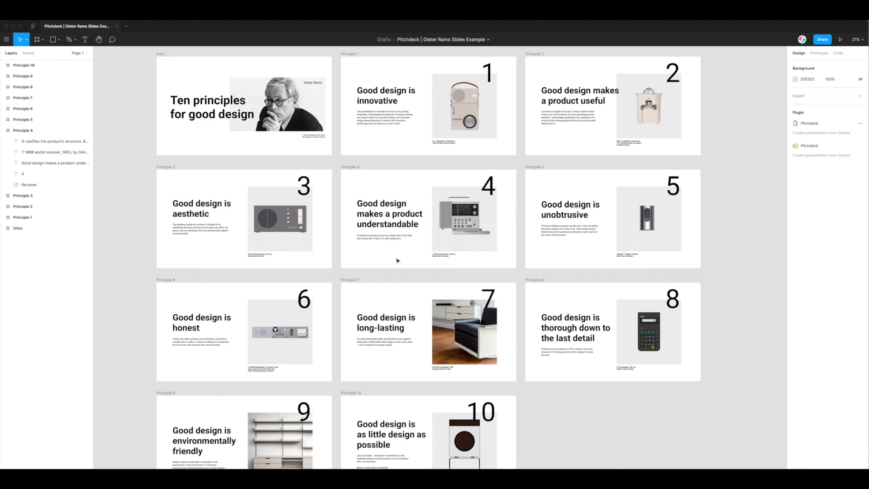
click(394, 225)
click(395, 236)
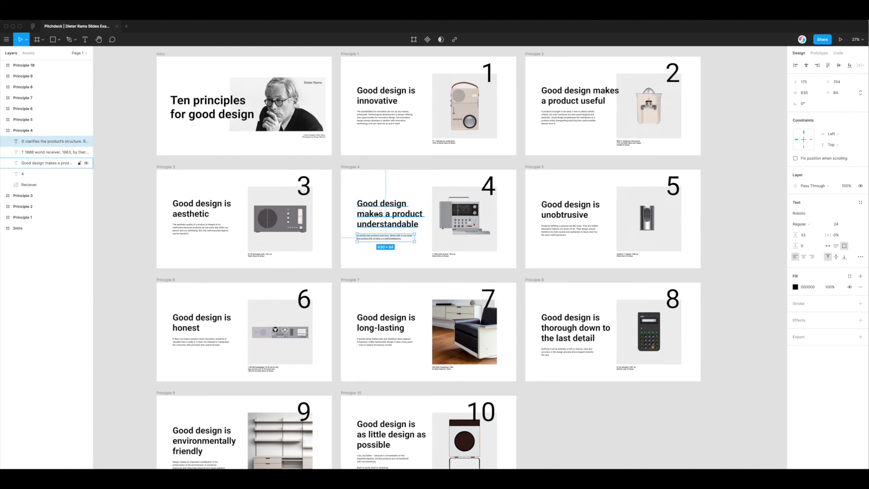
click(373, 207)
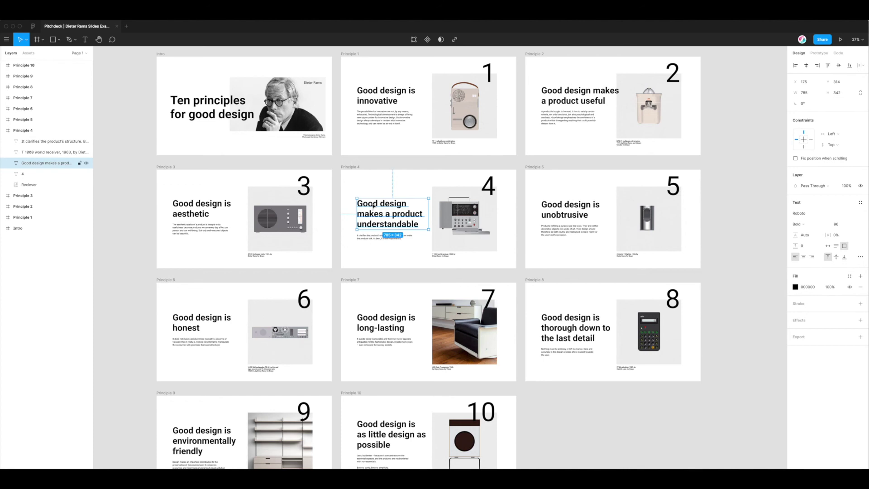
click(337, 206)
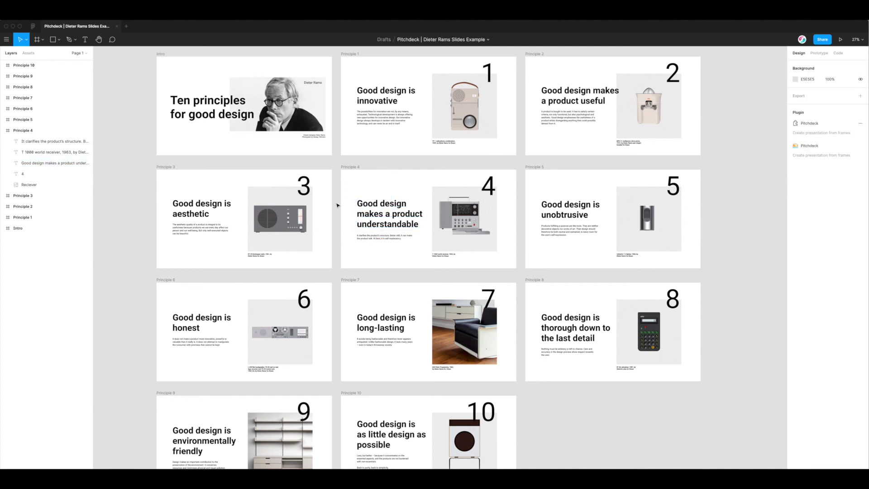
scroll(337, 206, down, 2)
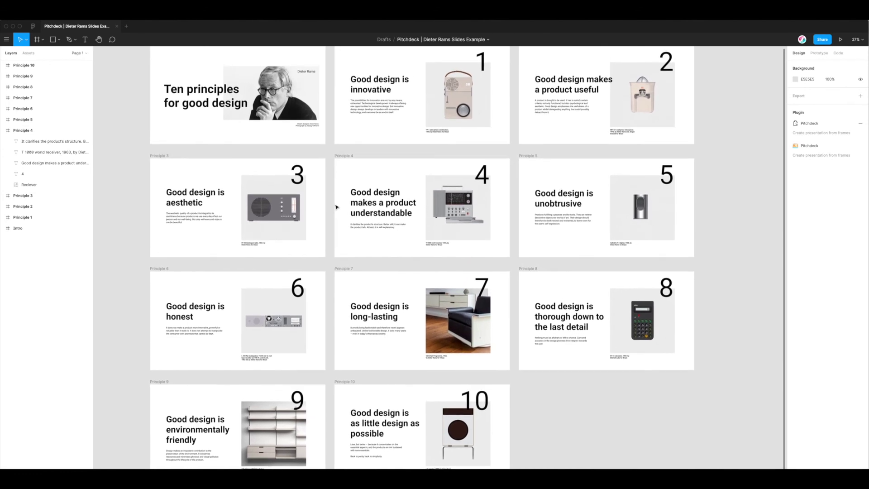
scroll(337, 208, up, 2)
scroll(336, 204, left, 1)
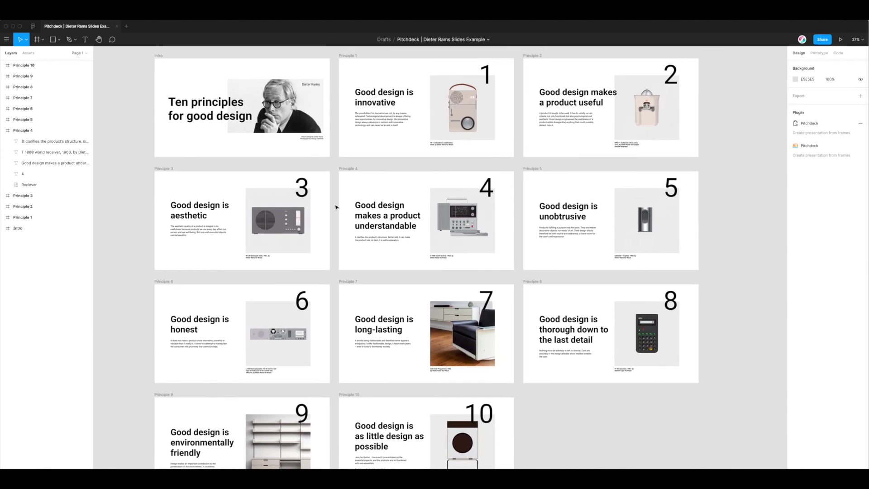